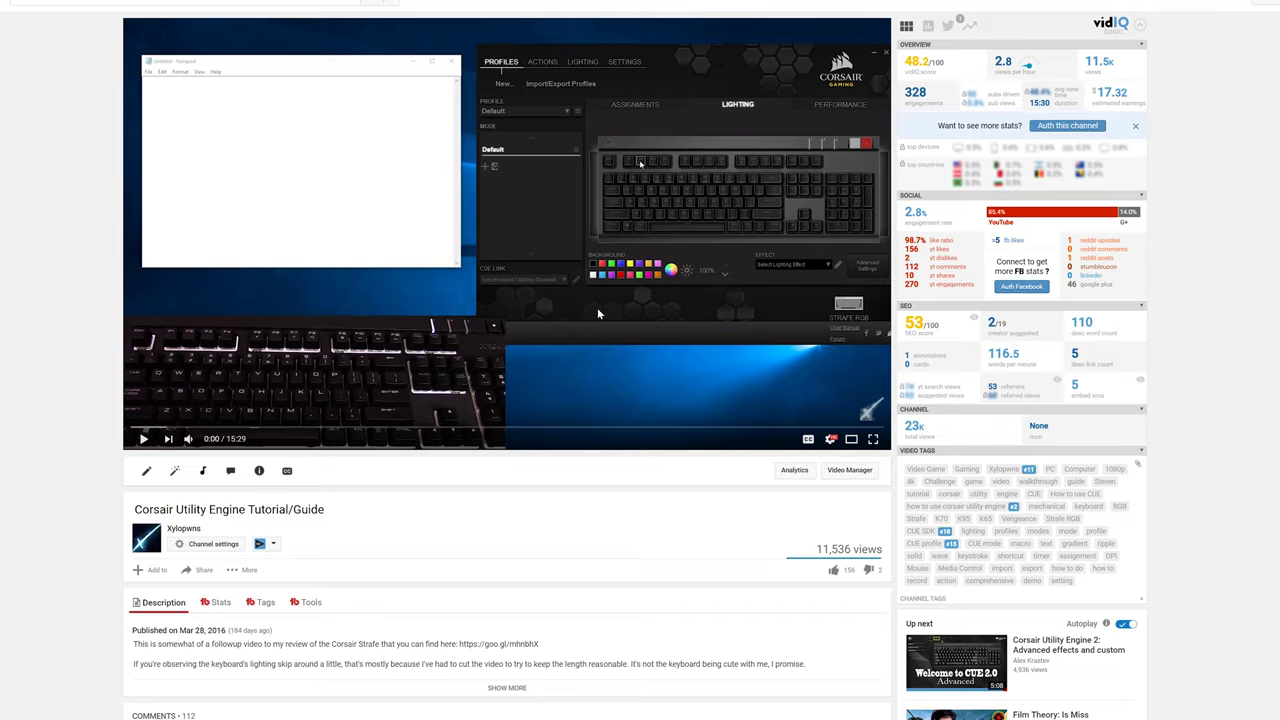
# - Look through the viewer comments under the Corsair Utility Engine Tutorial/Guide video
pyautogui.scroll(-10, 597, 310)
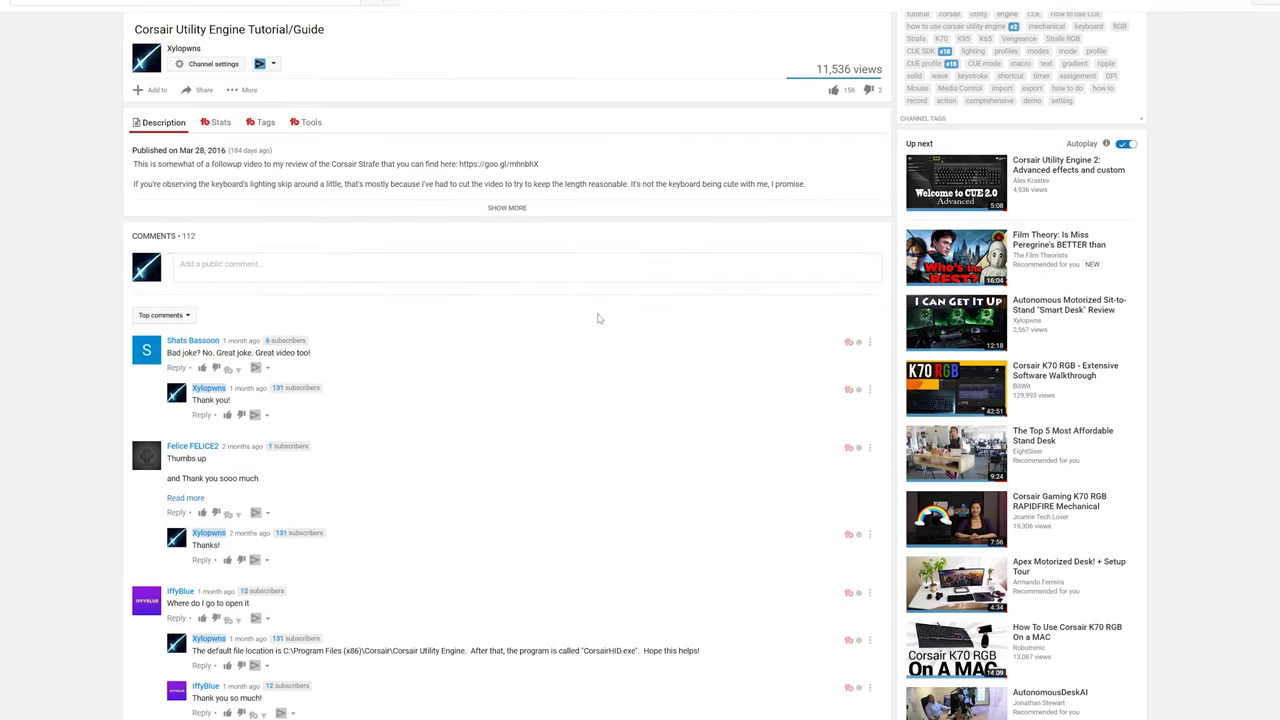
pyautogui.scroll(-15, 597, 318)
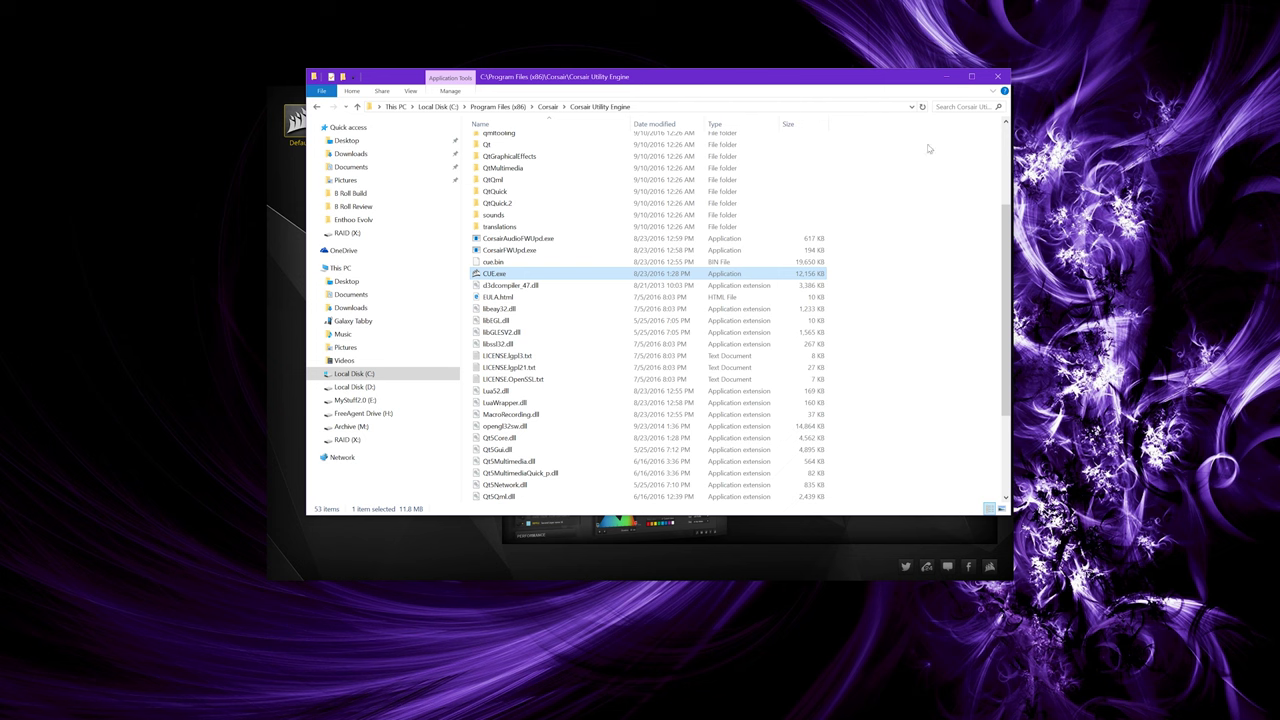
# - Close the Corsair Utility Engine folder window and look through Task Manager's running processes for Corsair entries
pyautogui.click(997, 77)
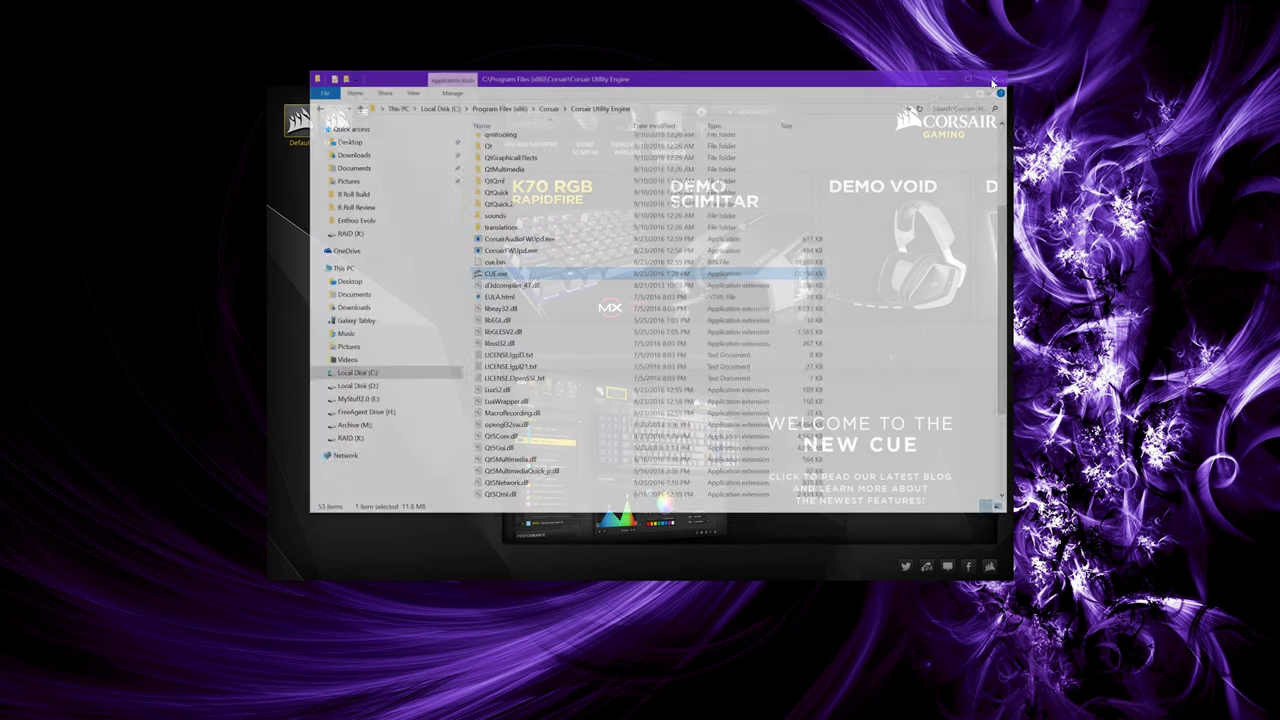
pyautogui.hotkey('ctrl', 'shift', 'Escape')
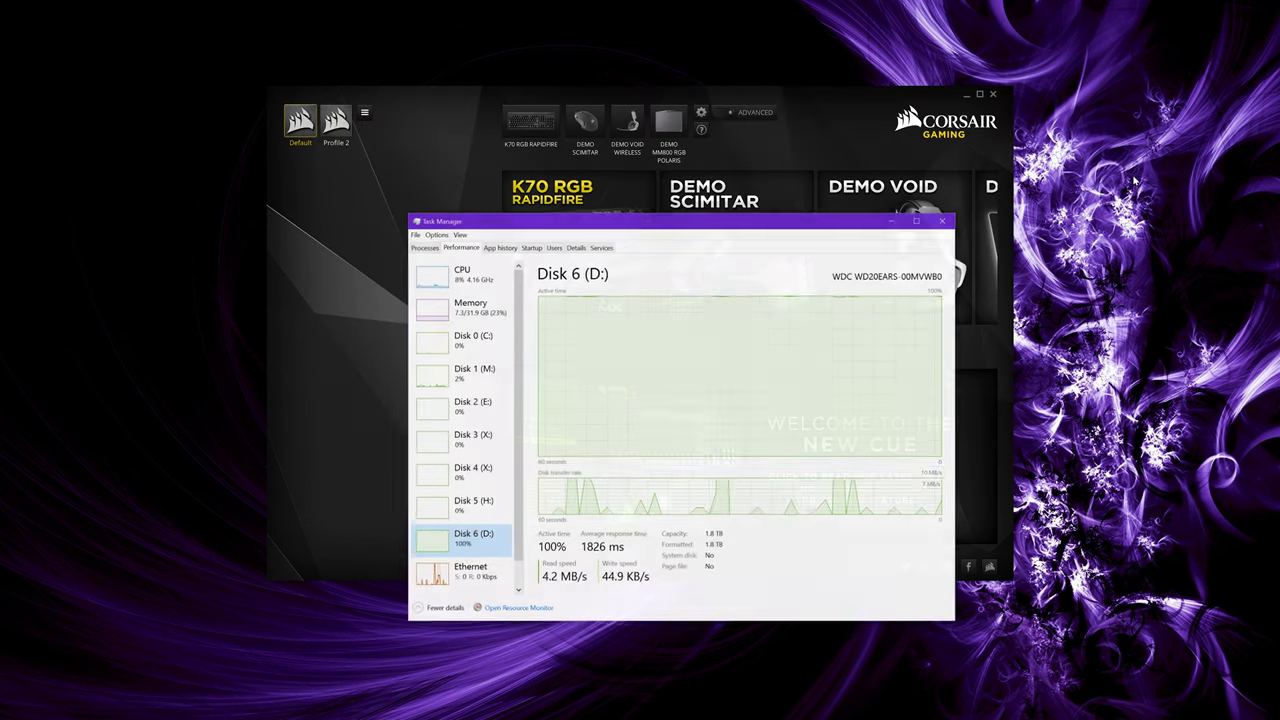
pyautogui.click(430, 242)
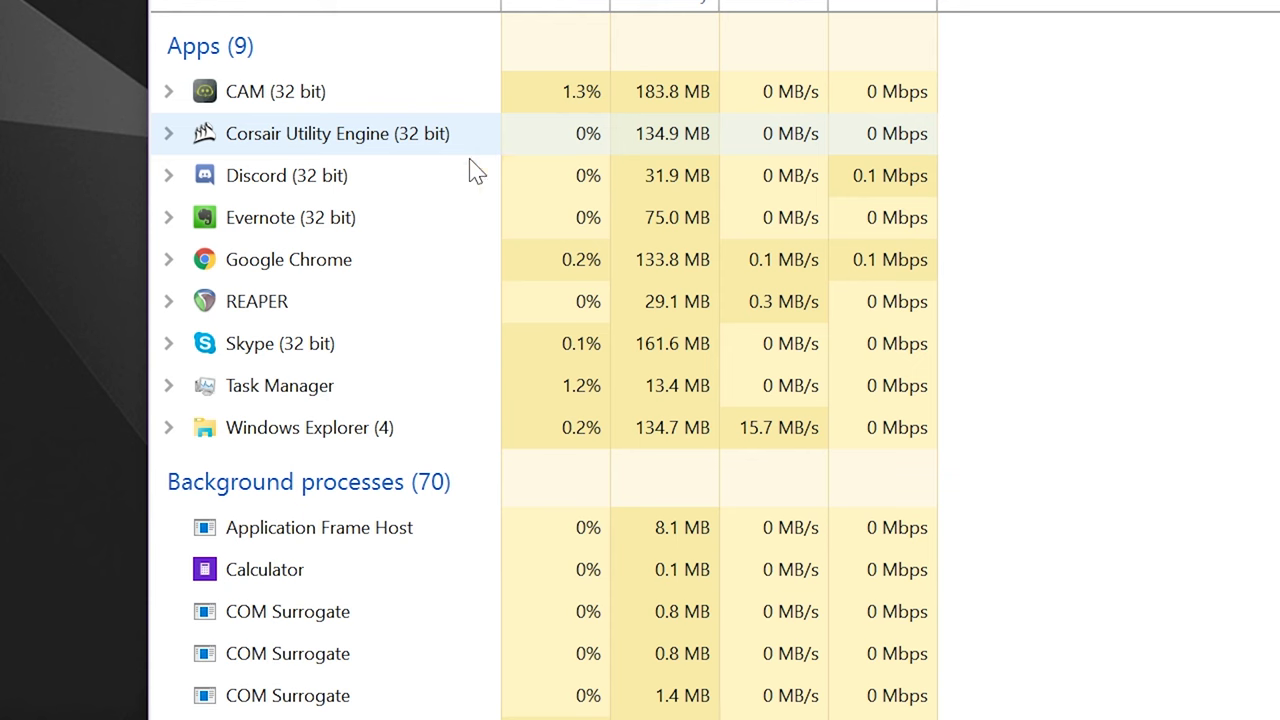
pyautogui.scroll(-3, 490, 373)
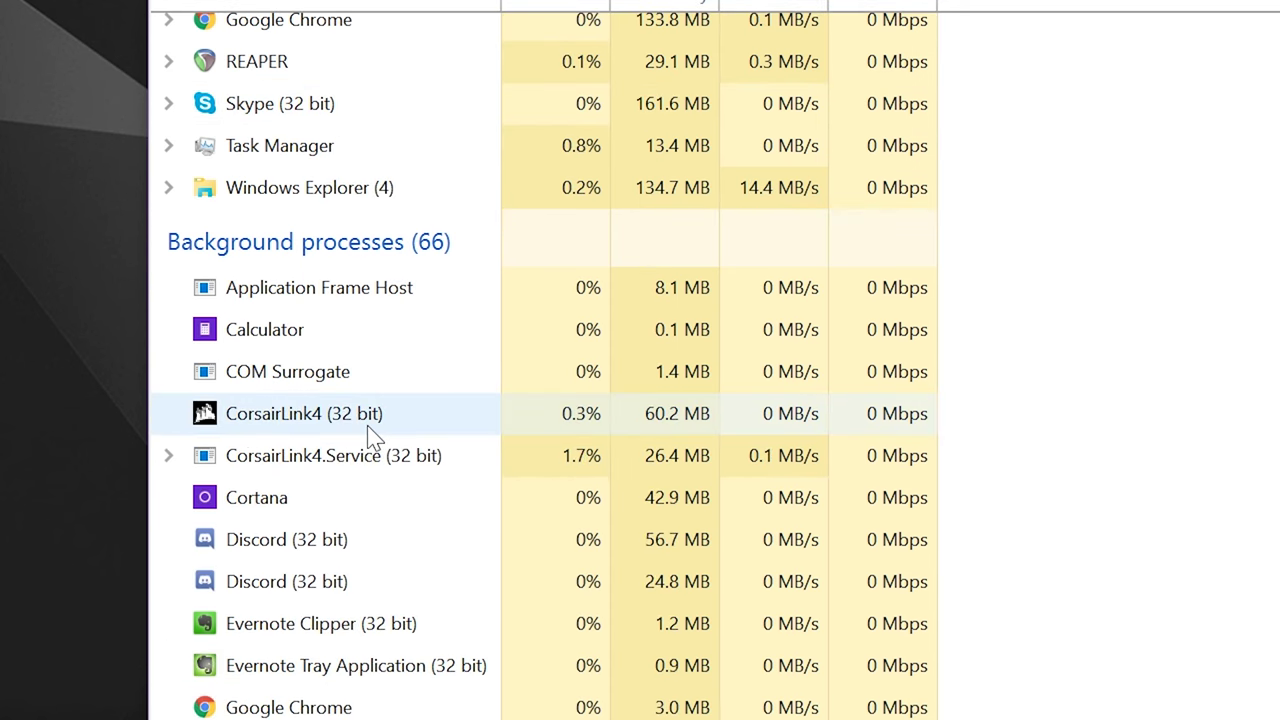
pyautogui.scroll(-3, 412, 425)
pyautogui.scroll(-10, 407, 400)
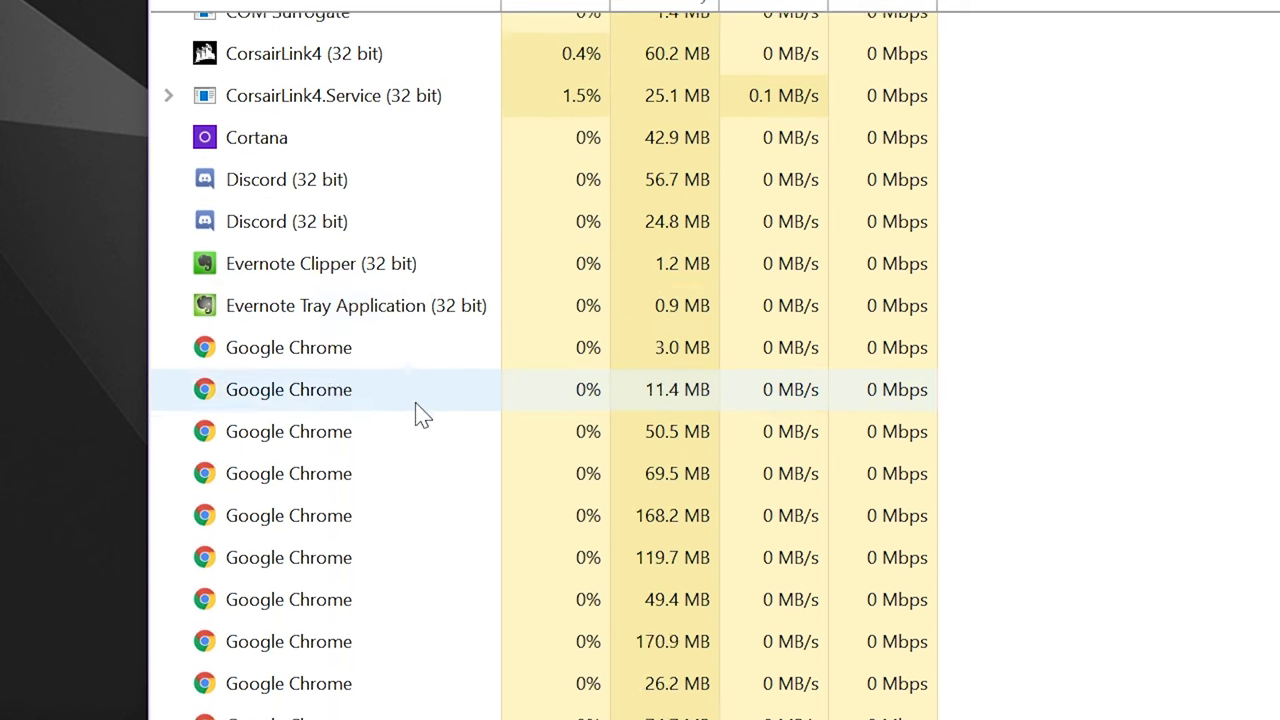
# - Show the End task option for the Corsair Utility Engine (32 bit) process and dismiss it
pyautogui.scroll(15, 430, 410)
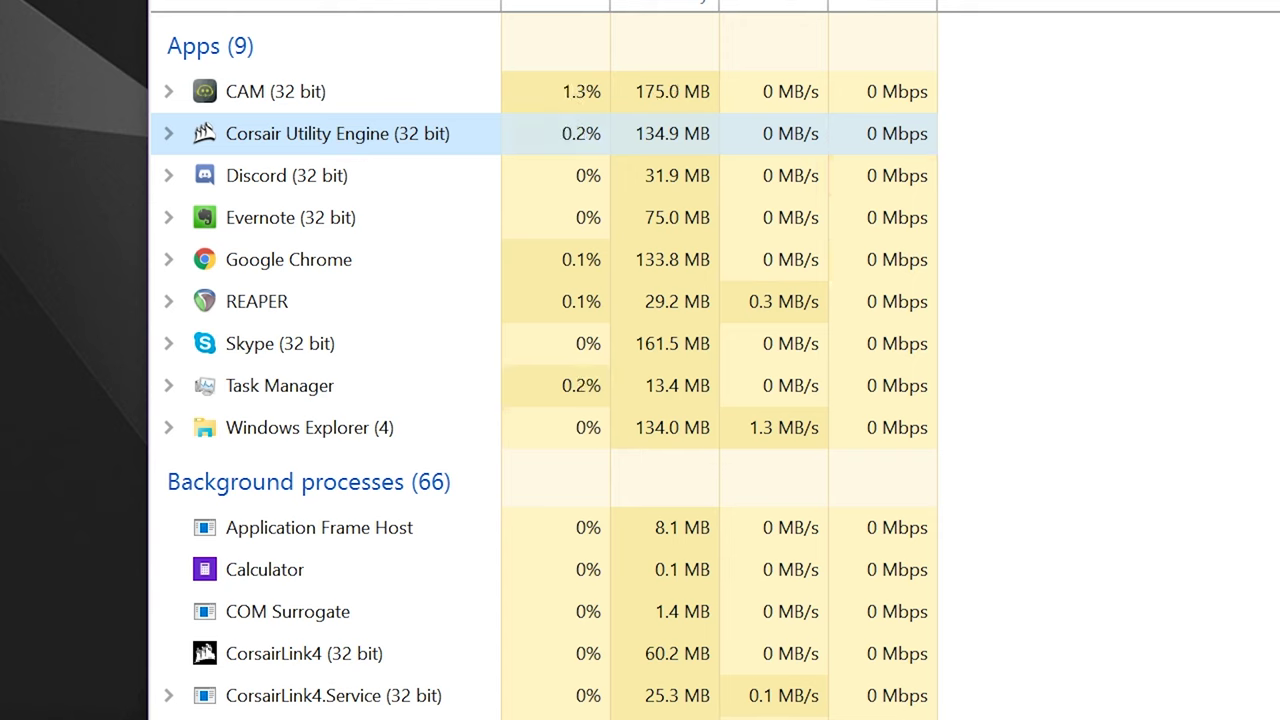
pyautogui.rightClick(355, 150)
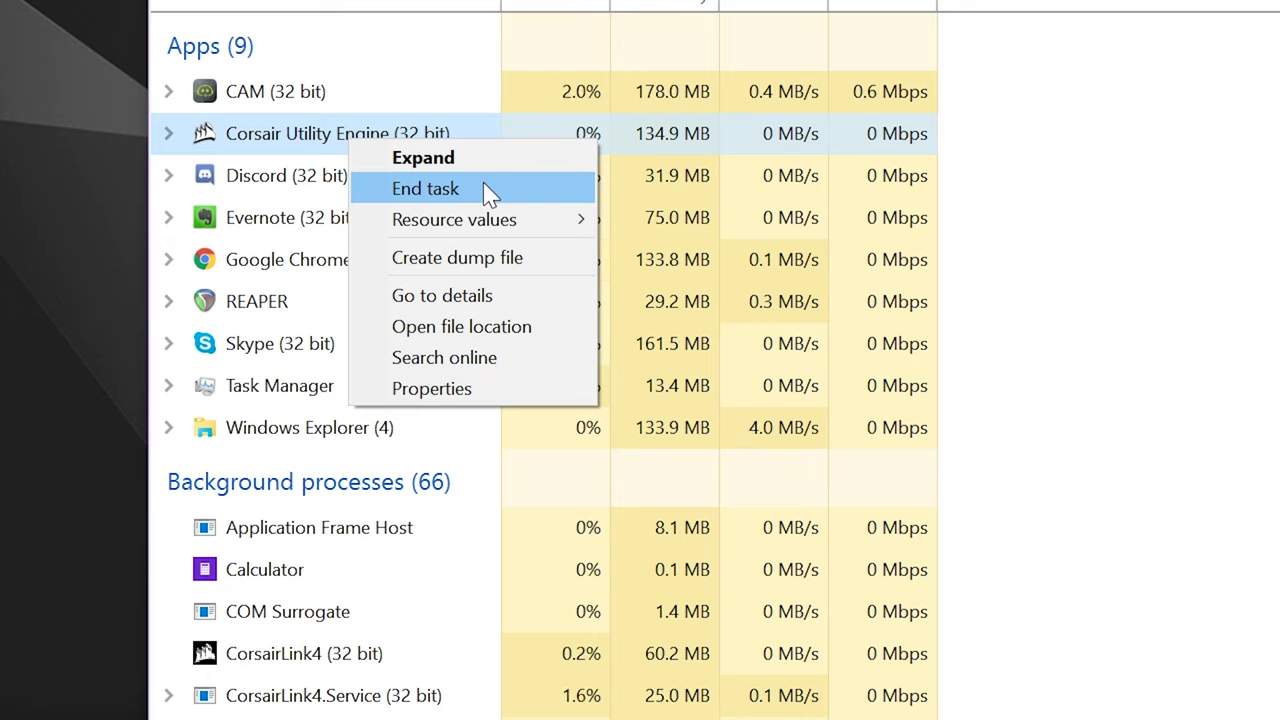
pyautogui.click(285, 140)
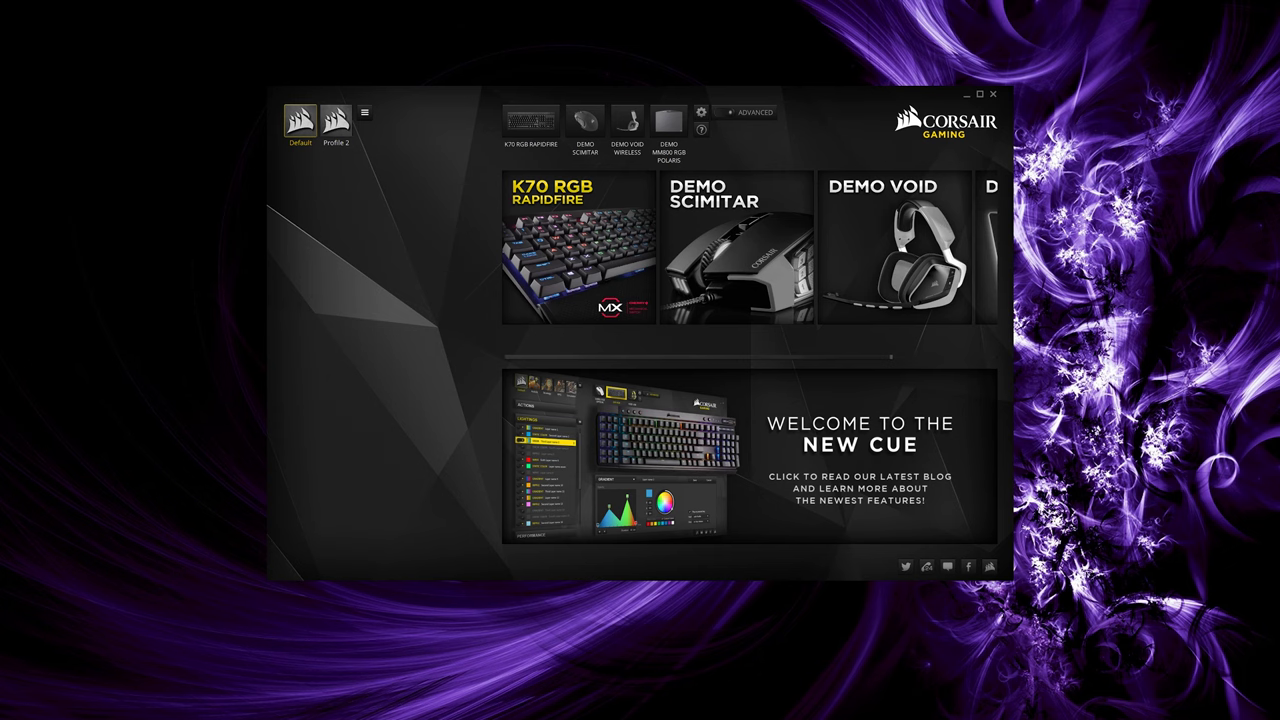
# - Locate Corsair Utility Engine in Control Panel's list of programs to uninstall, select it, and close the window
pyautogui.rightClick(26, 694)
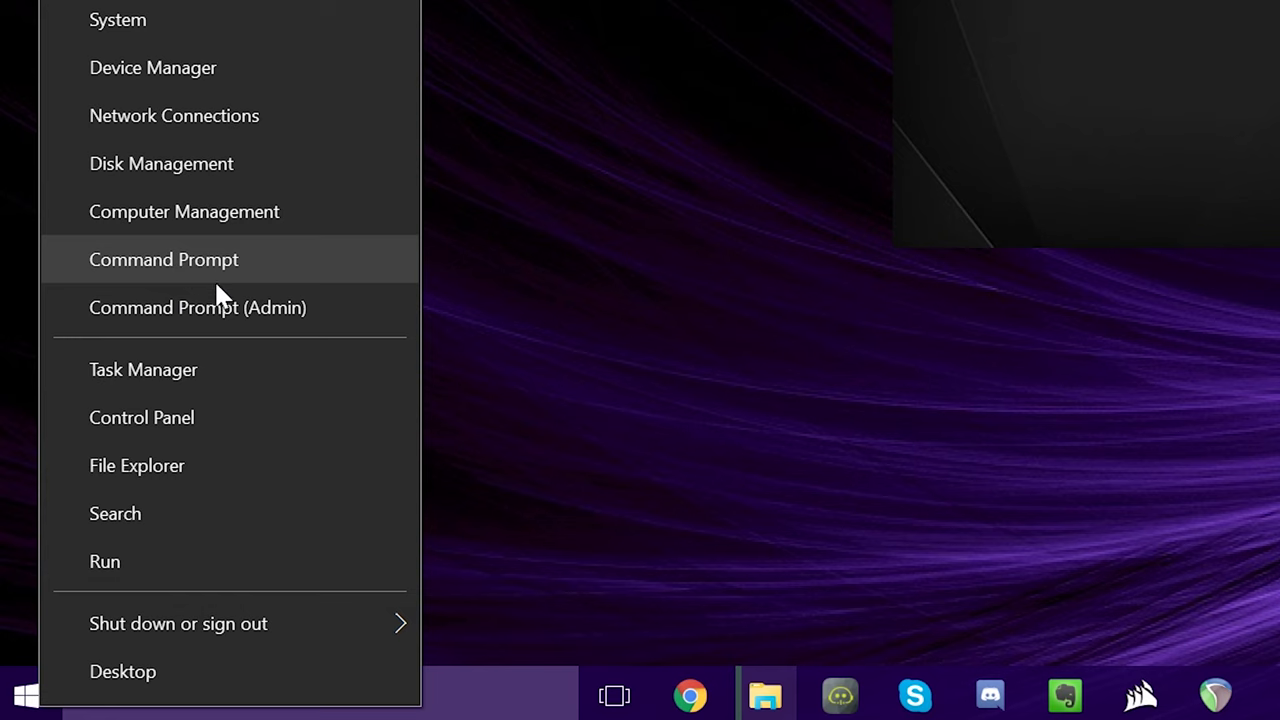
pyautogui.click(207, 414)
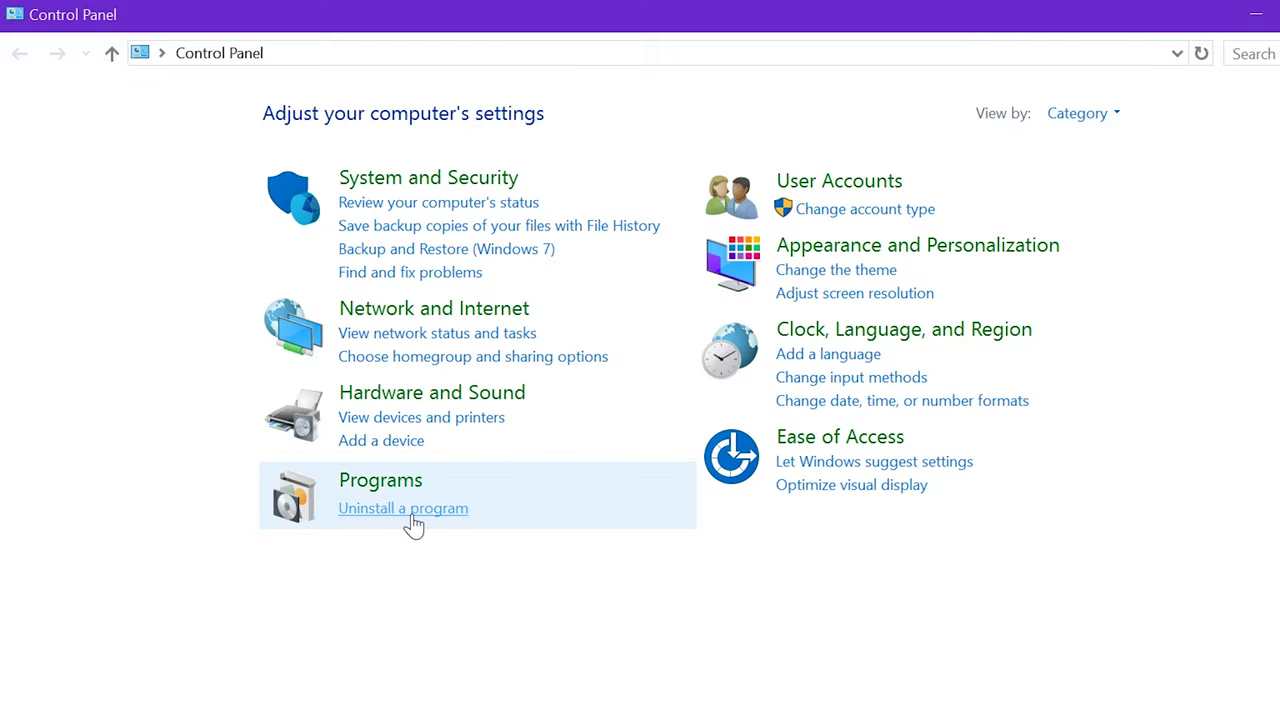
pyautogui.click(409, 511)
pyautogui.scroll(-3, 400, 414)
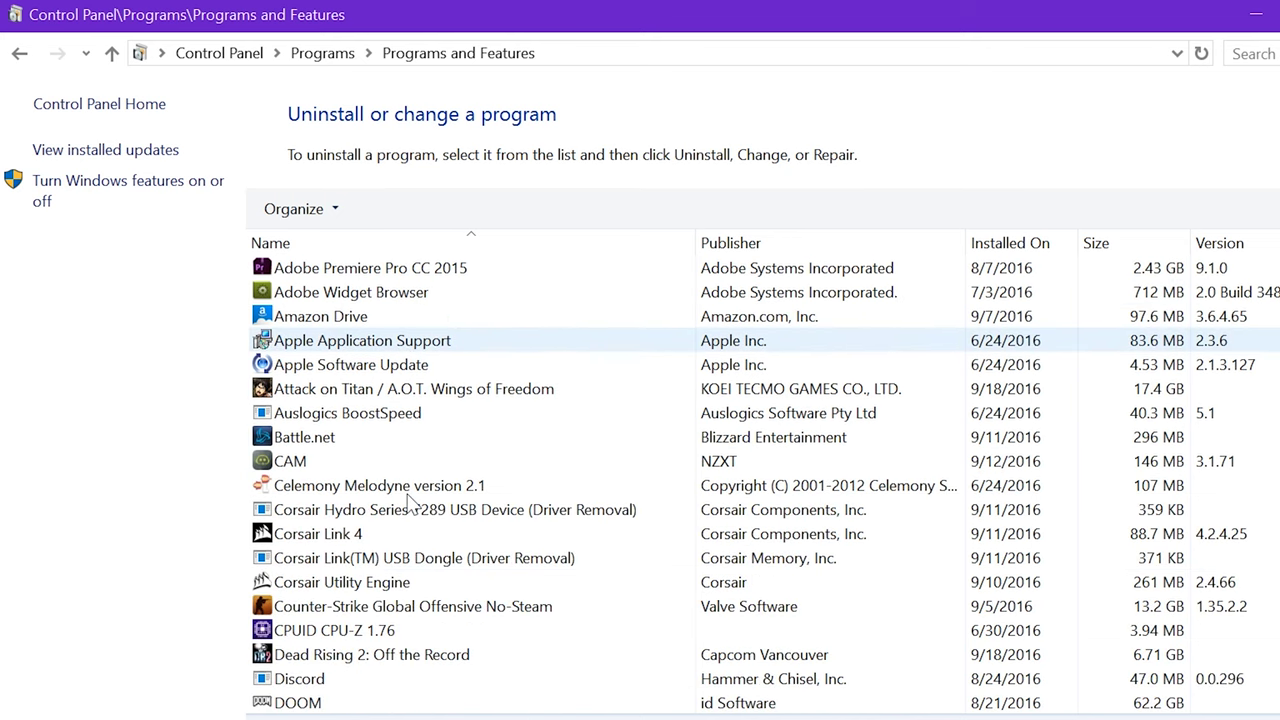
pyautogui.click(380, 584)
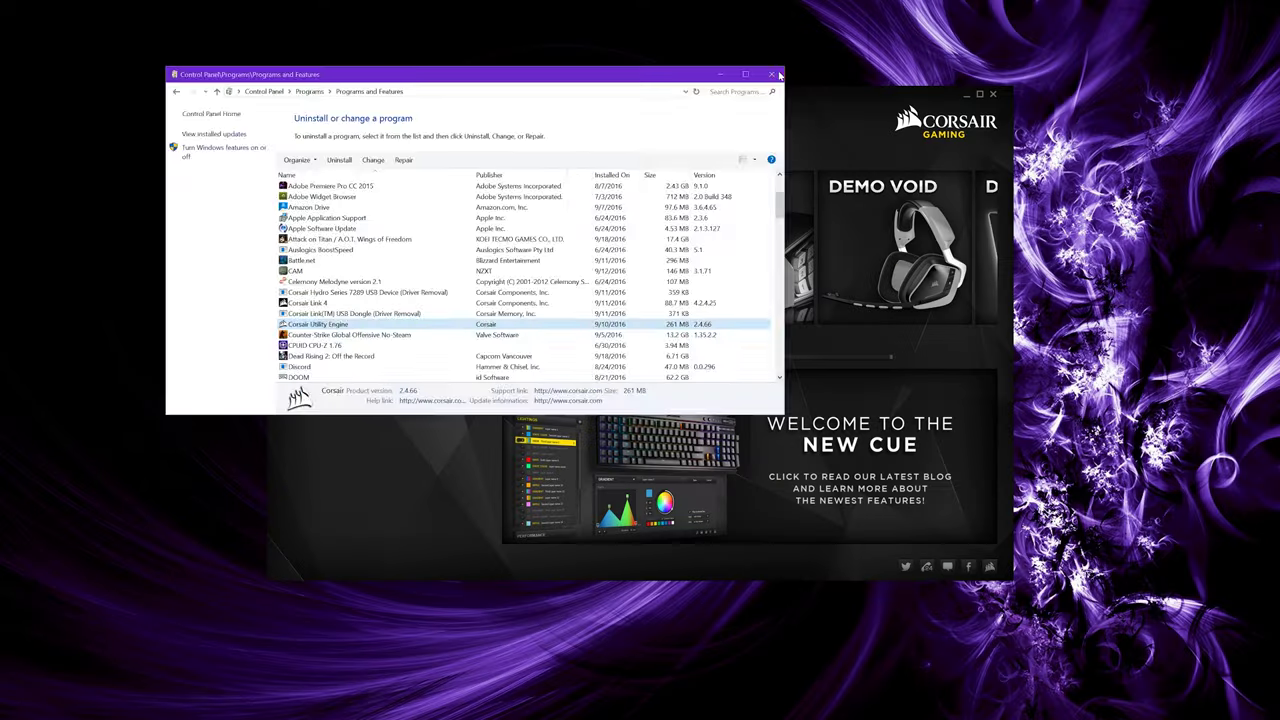
pyautogui.click(772, 74)
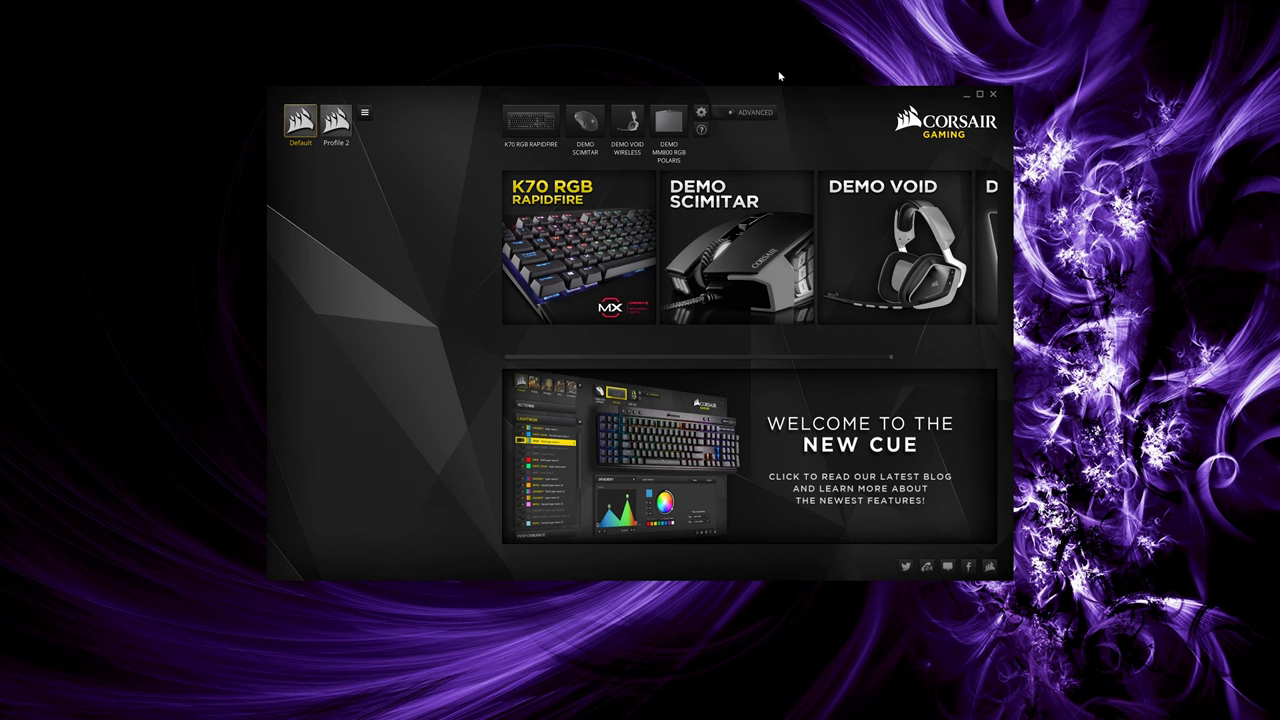
# - Launch Device Manager by running devmgmt.msc
pyautogui.press('super+r')
pyautogui.moveTo(91, 621); pyautogui.dragTo(783, 287)
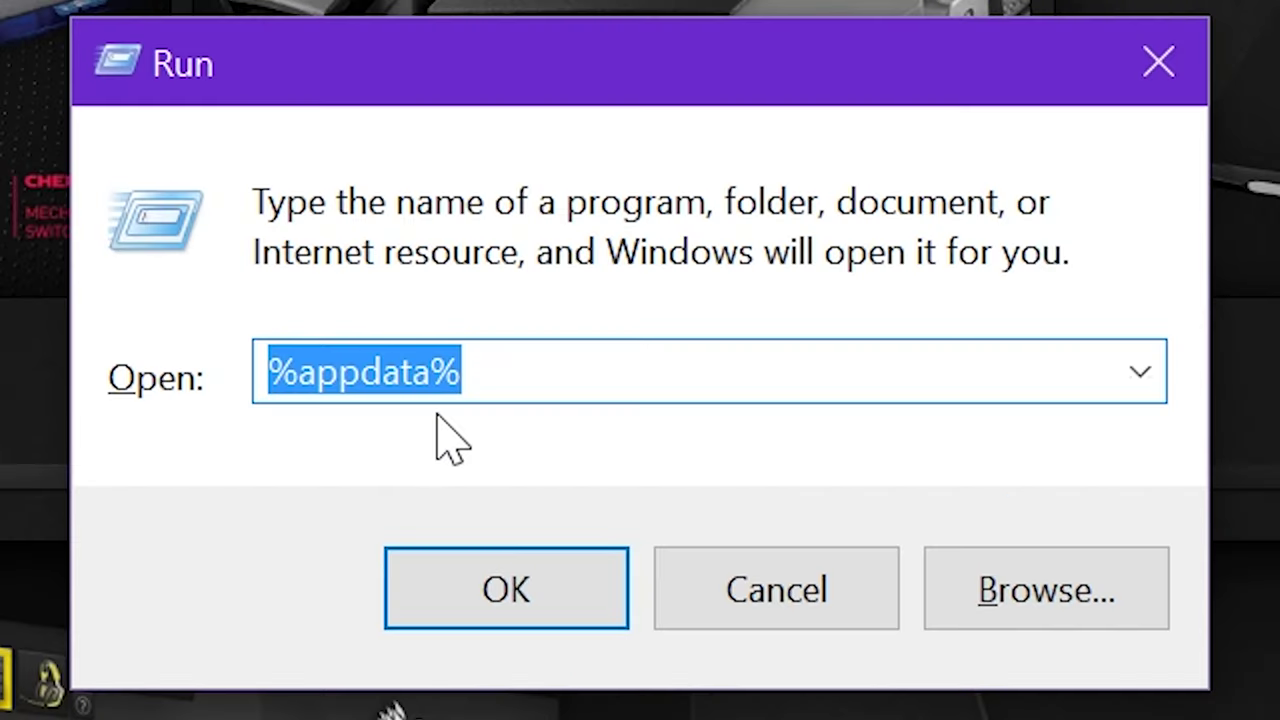
pyautogui.write('d')
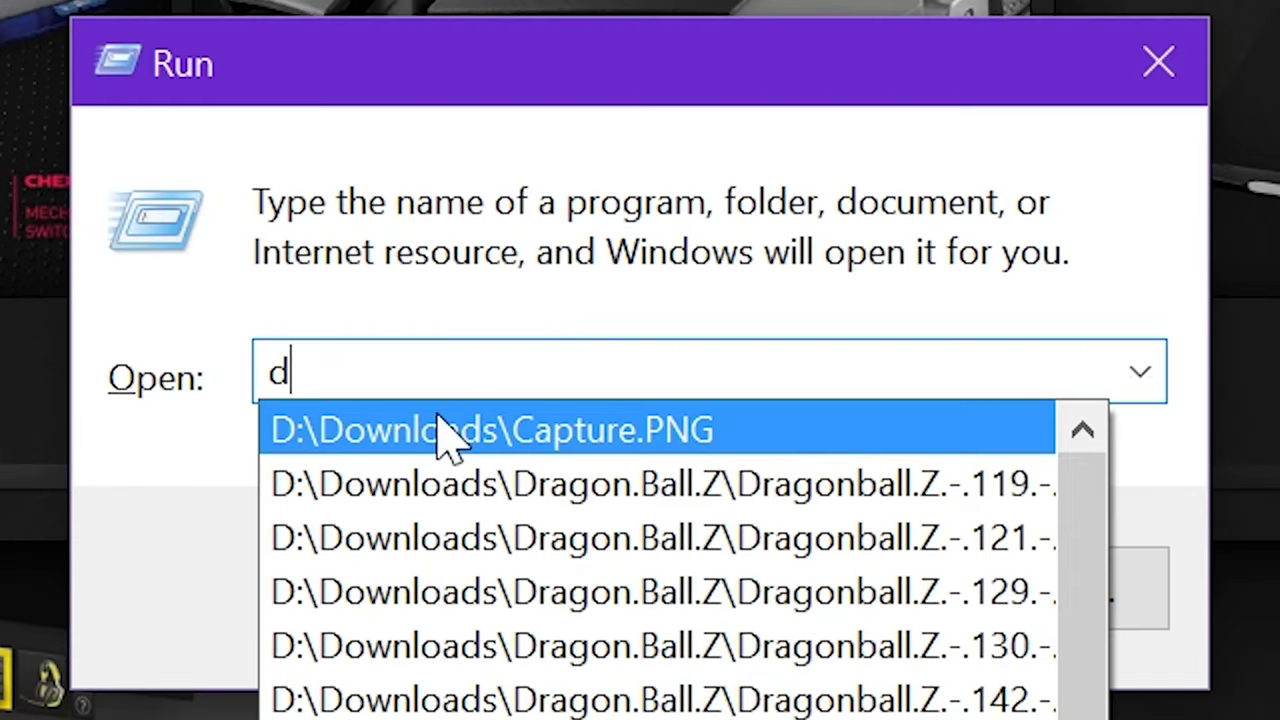
pyautogui.write('evmgmt.msc')
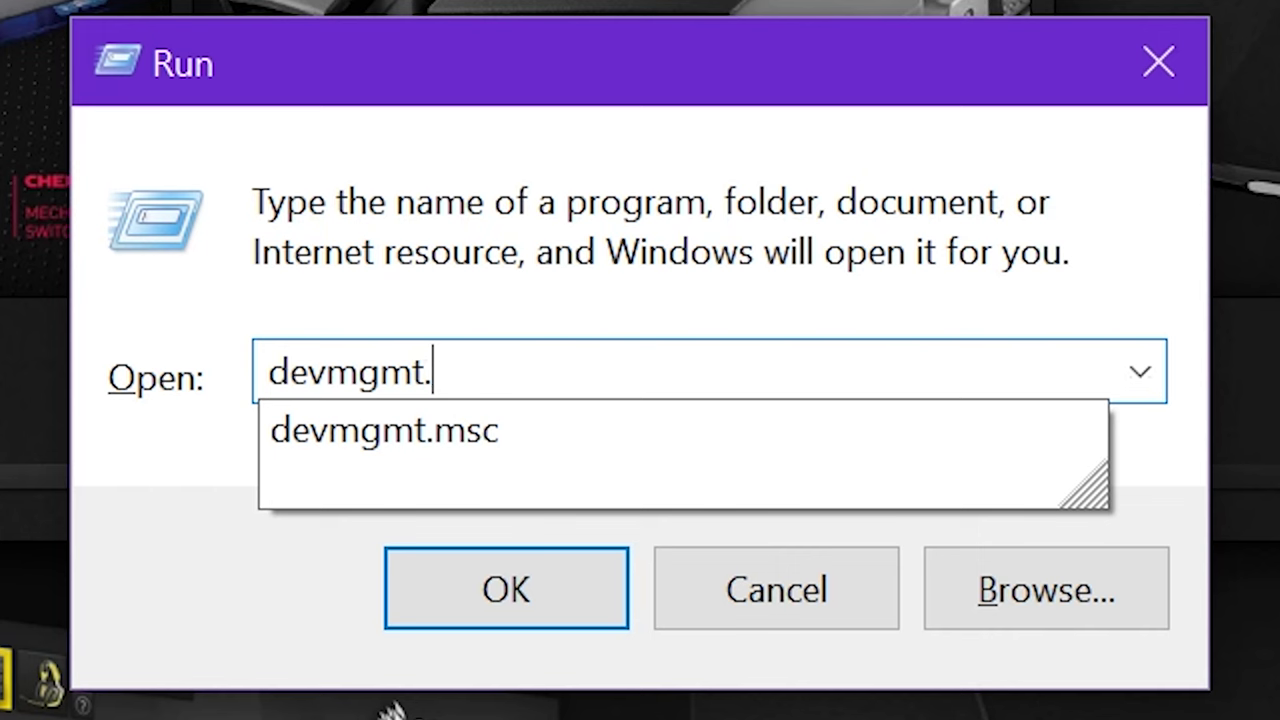
pyautogui.press('Return')
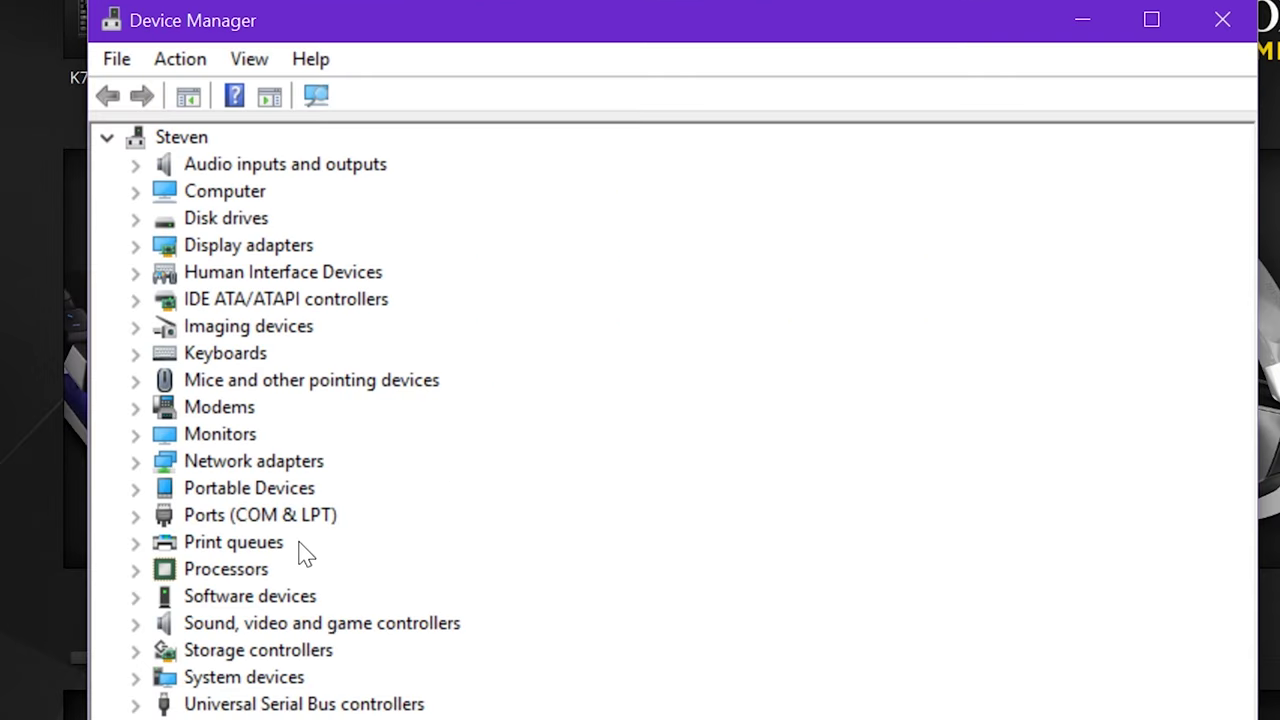
# - Expand Keyboards, show the Uninstall option on the first two HID Keyboard Device entries, select the third entry, and close Device Manager
pyautogui.click(195, 354)
pyautogui.click(137, 355)
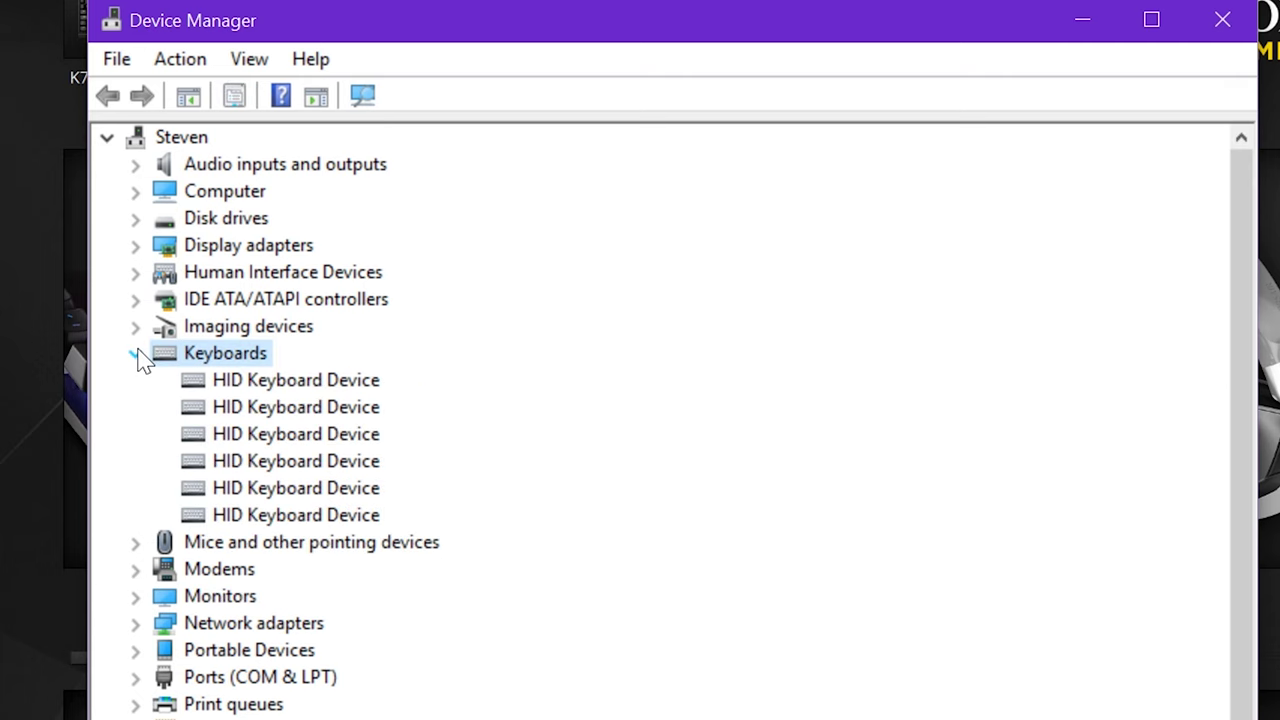
pyautogui.click(266, 381)
pyautogui.rightClick(271, 381)
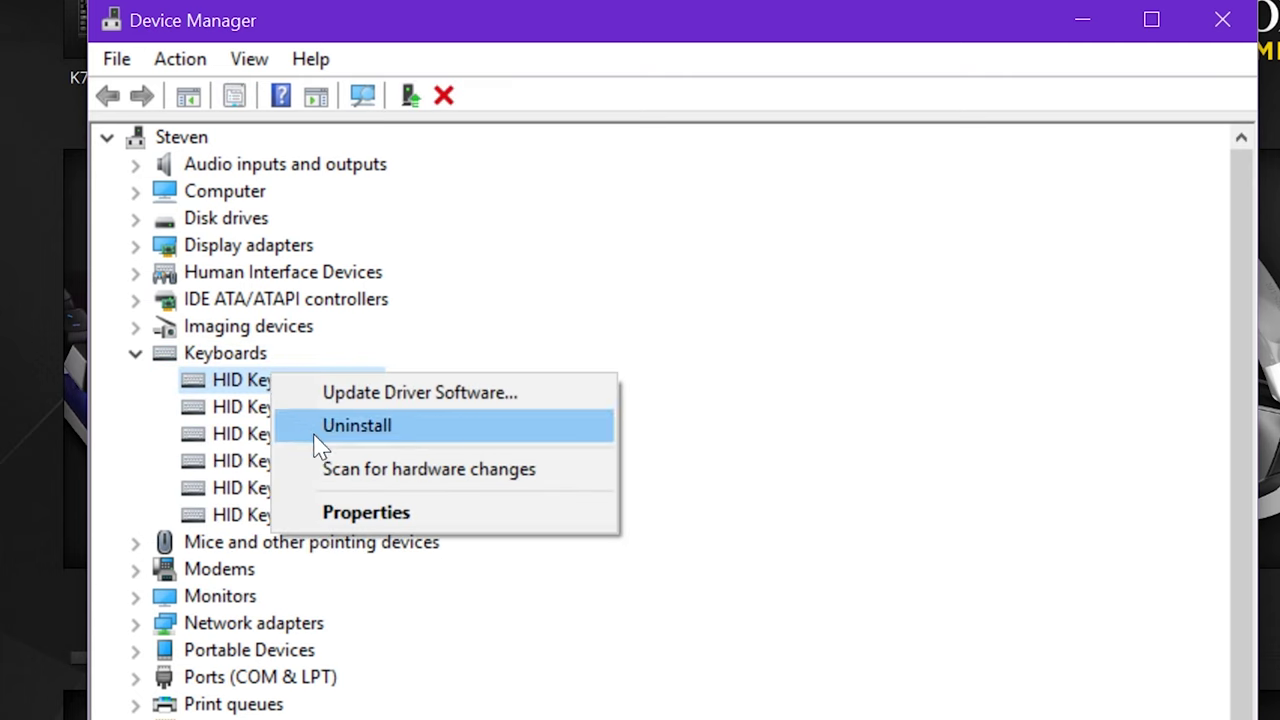
pyautogui.click(232, 407)
pyautogui.rightClick(232, 408)
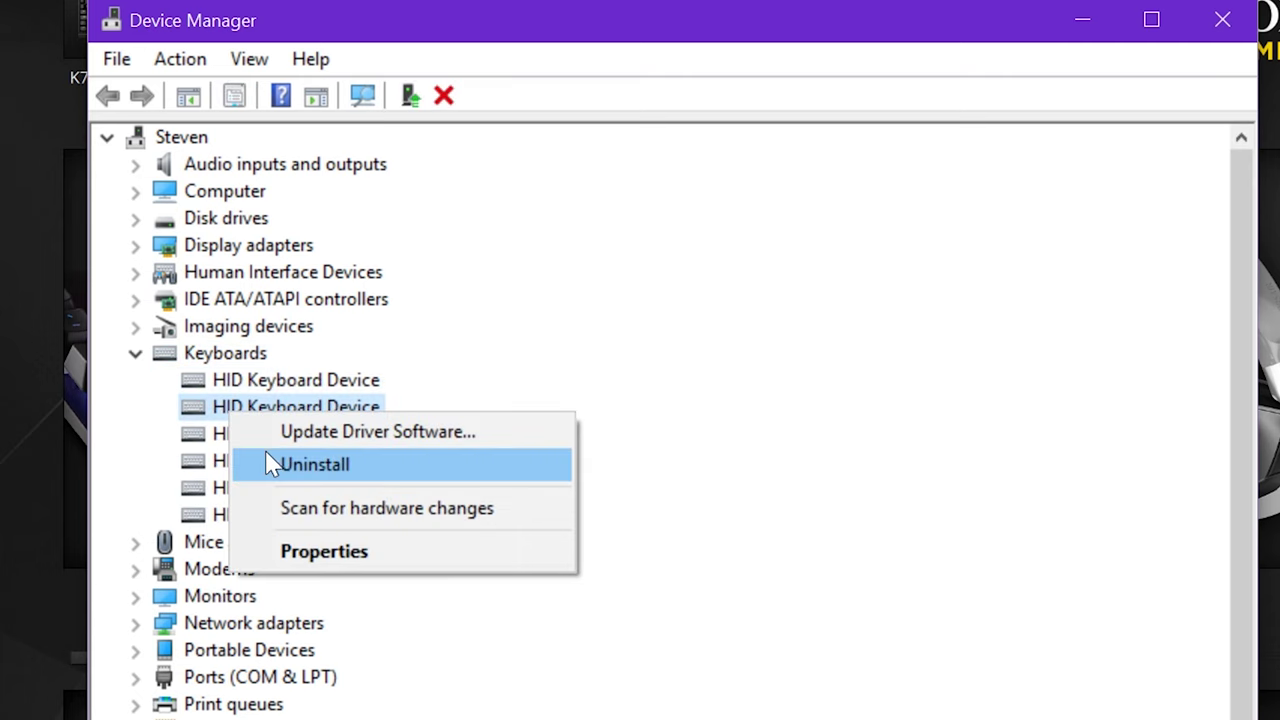
pyautogui.click(222, 434)
pyautogui.click(240, 434)
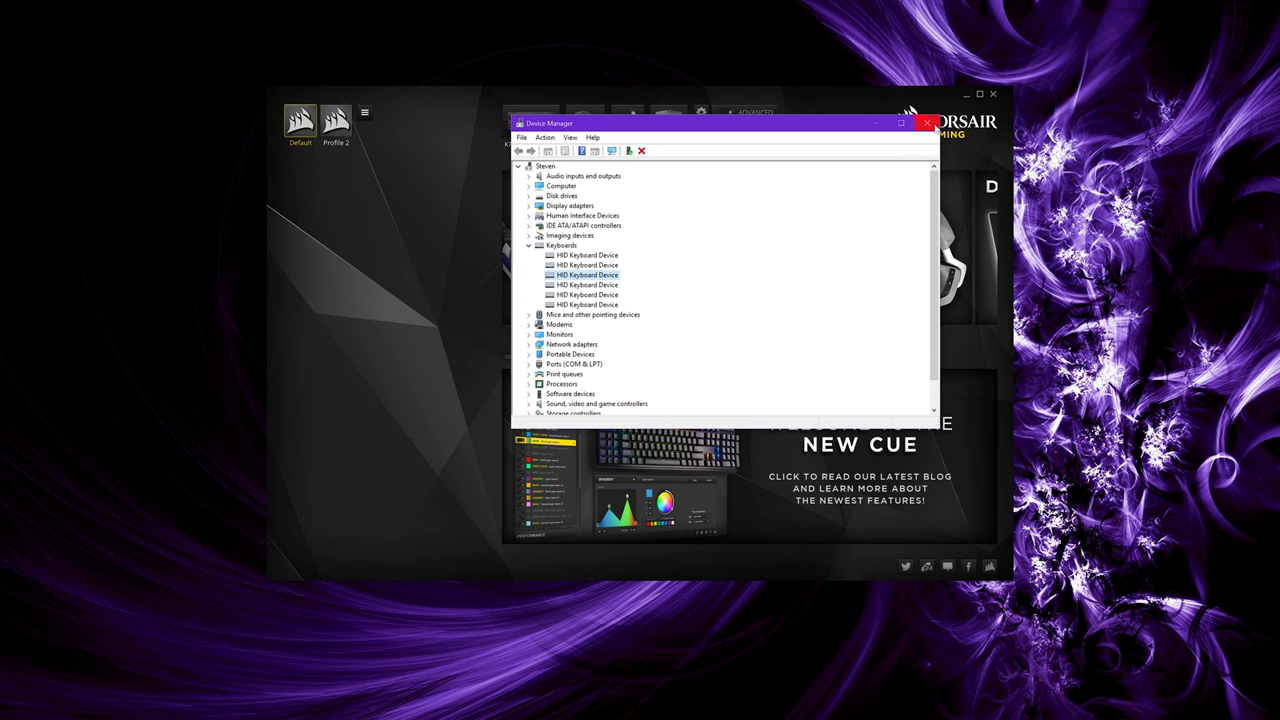
pyautogui.click(934, 126)
# - Run %appdata% to open the Roaming folder and reveal its full path
pyautogui.press('super+r')
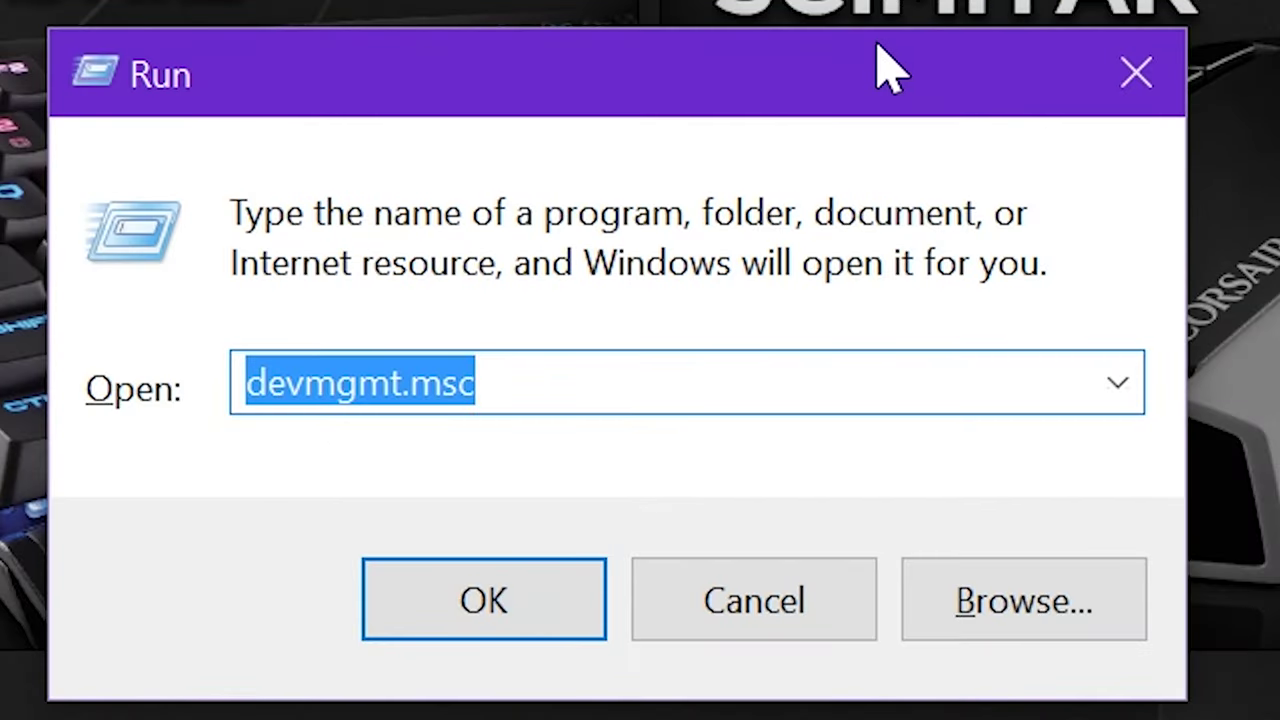
pyautogui.write('%appdata')
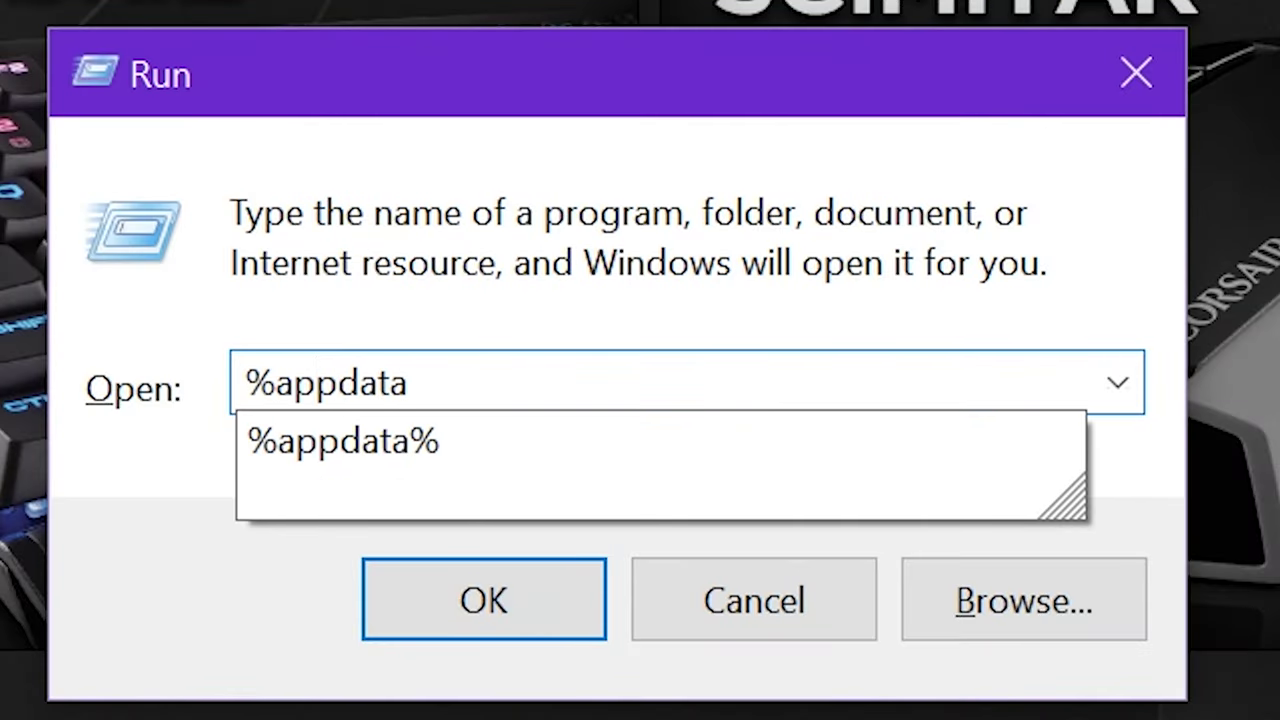
pyautogui.write('%')
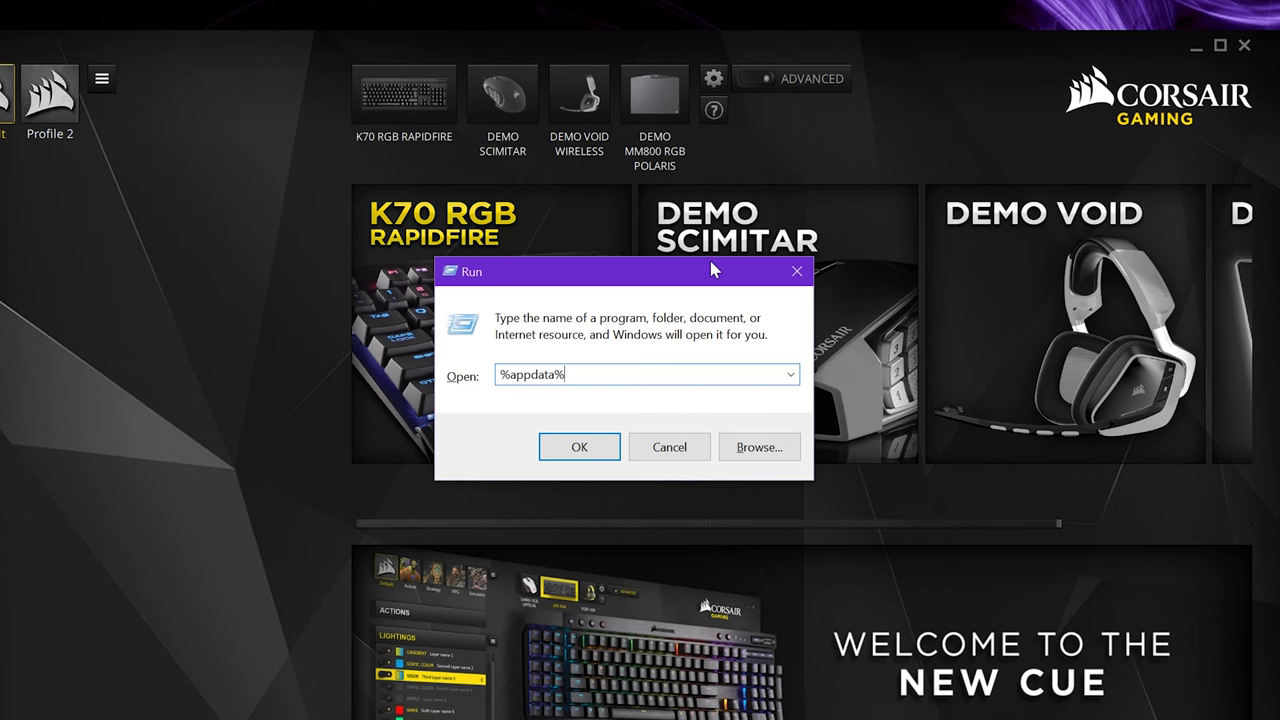
pyautogui.press('Return')
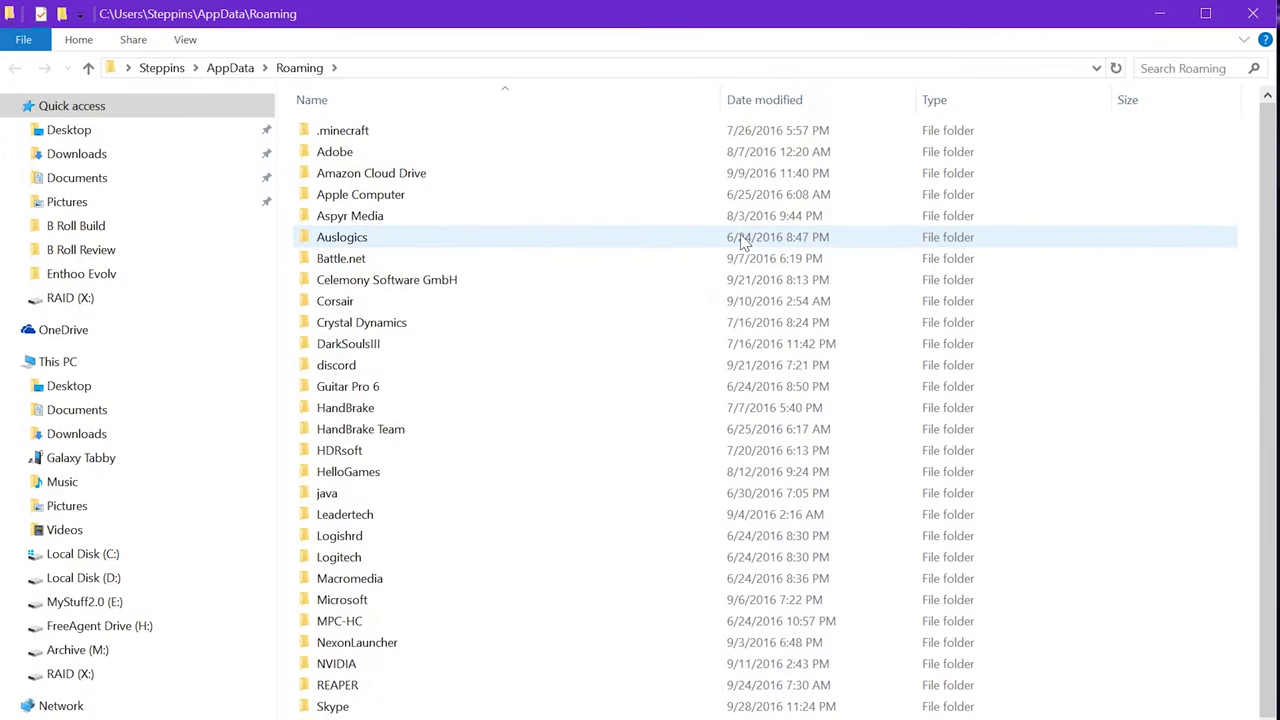
pyautogui.click(487, 68)
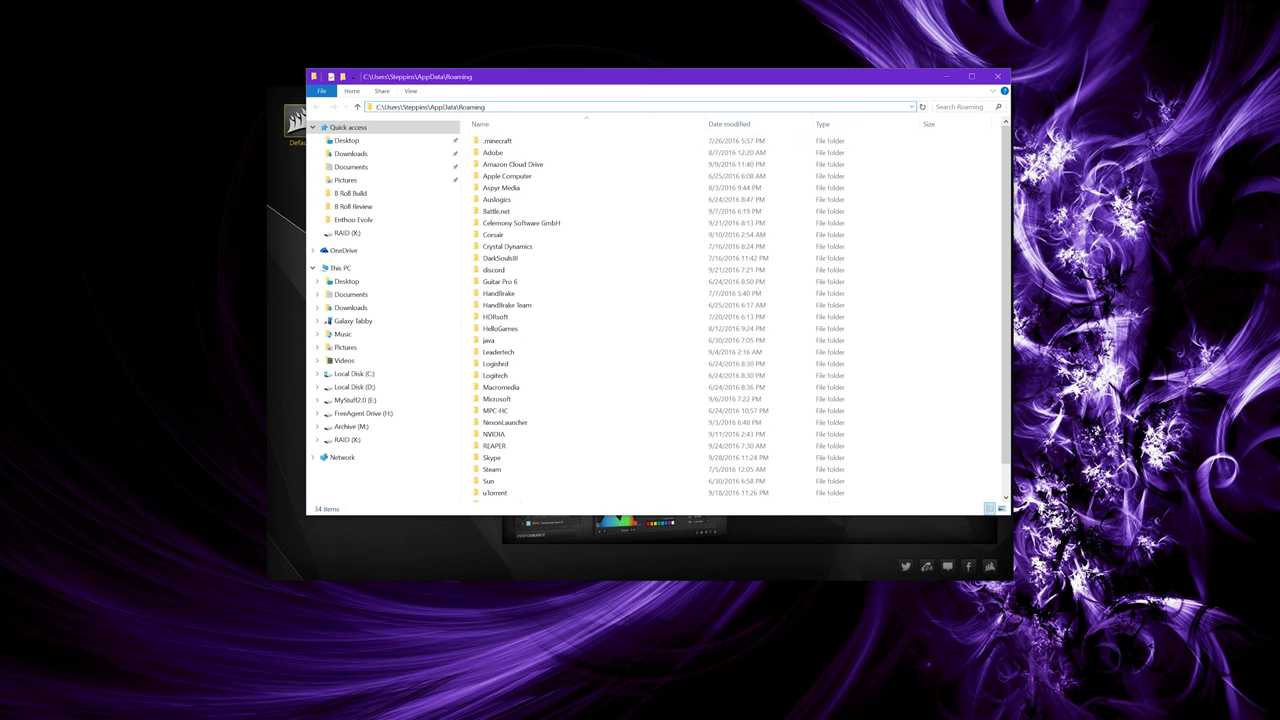
# - Set Folder Options to show hidden files, folders, and drives, and accept the settings
pyautogui.click(410, 91)
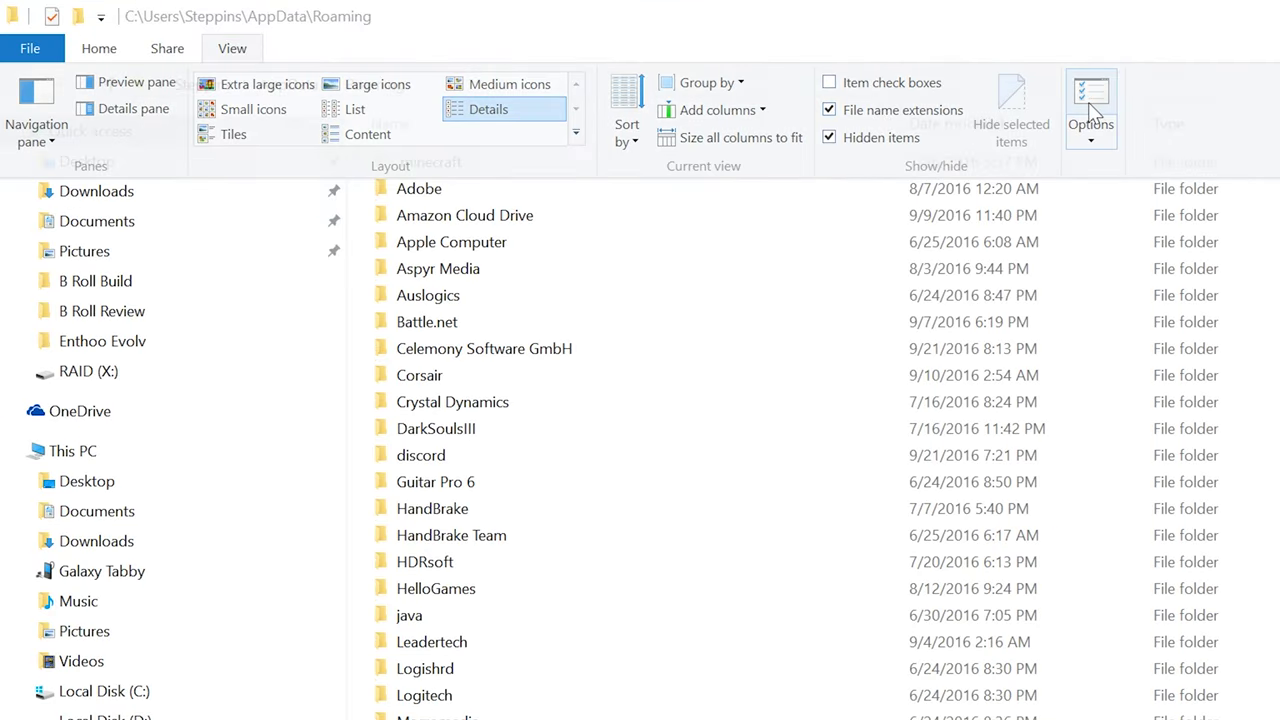
pyautogui.click(1088, 104)
pyautogui.click(112, 186)
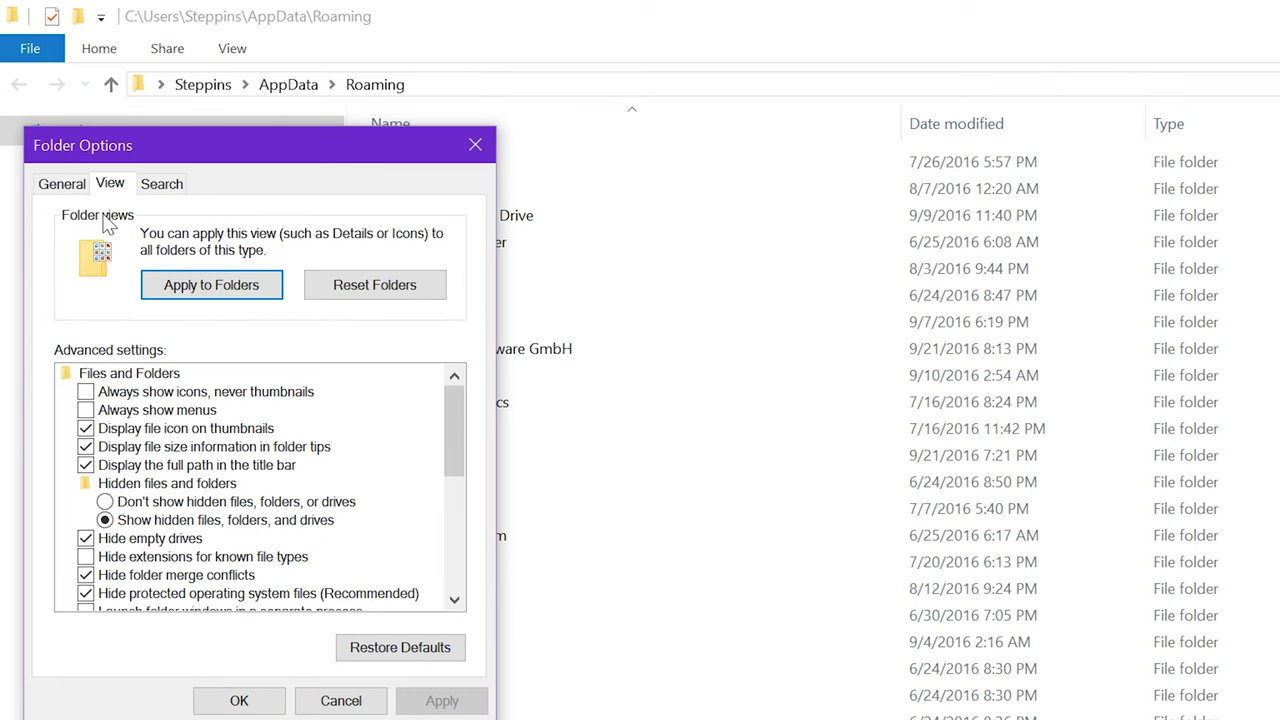
pyautogui.click(160, 486)
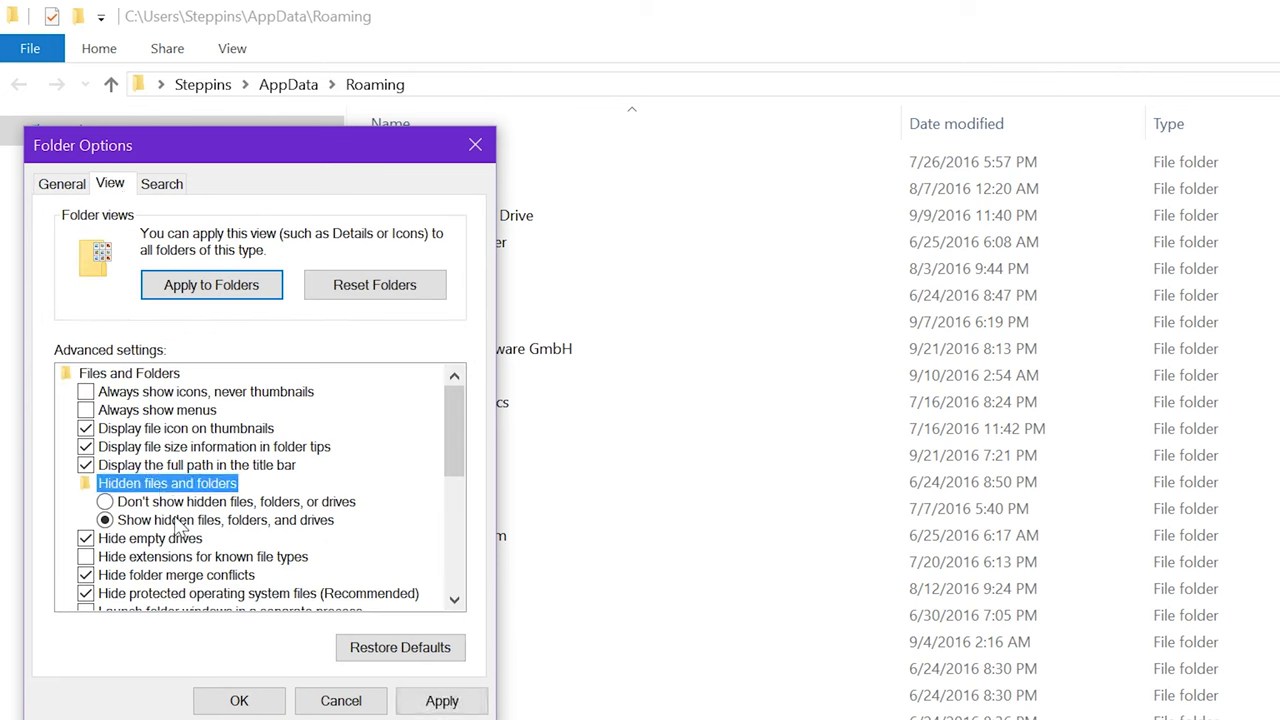
pyautogui.click(168, 521)
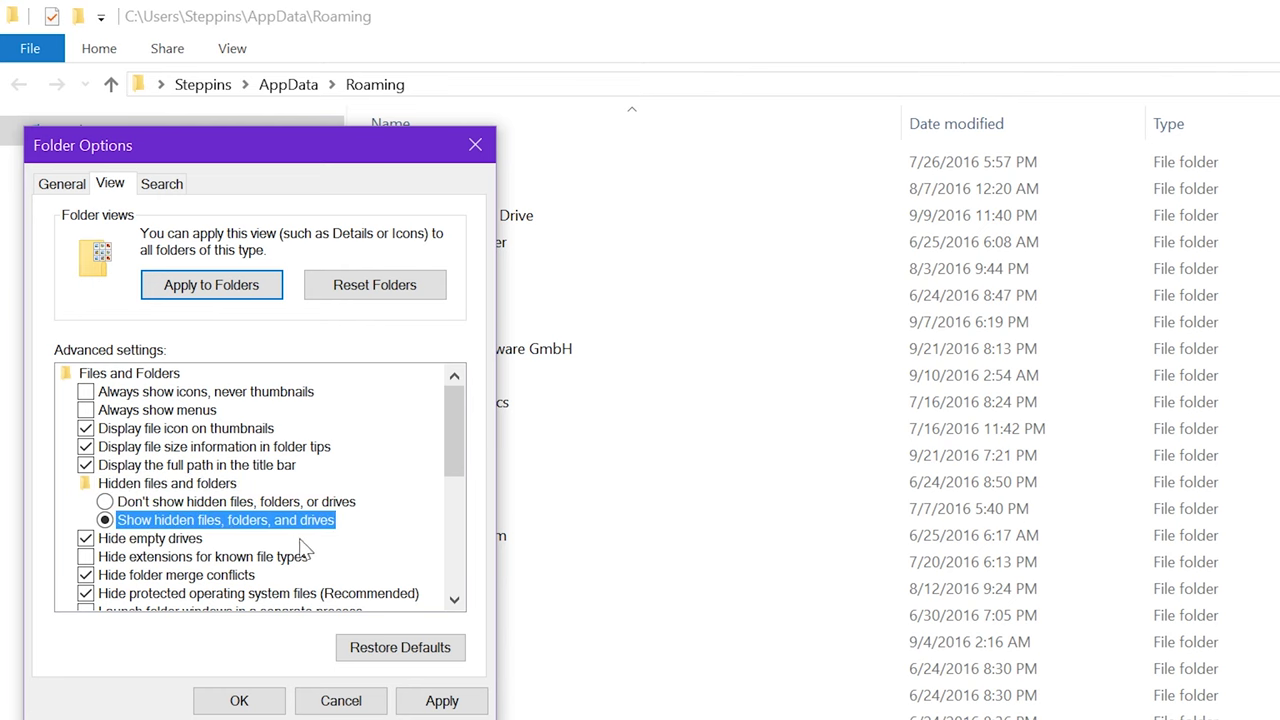
pyautogui.click(239, 700)
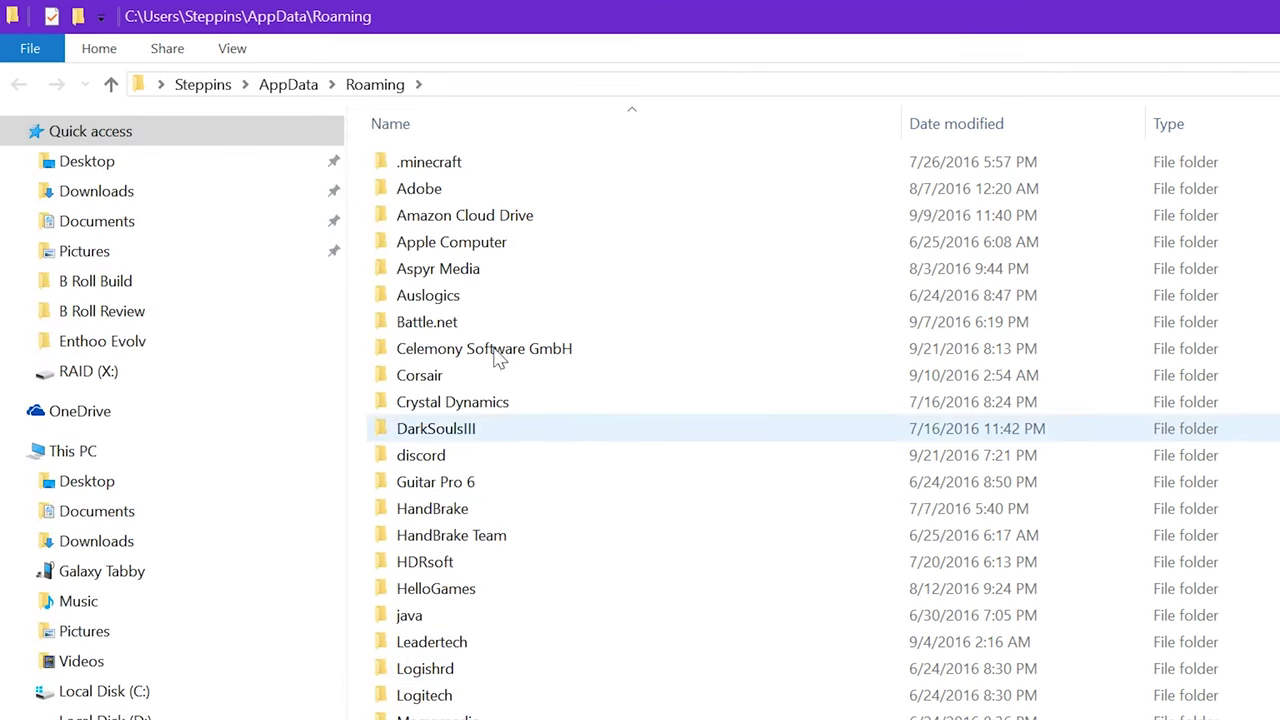
# - Navigate through AppData and Roaming into the Corsair folder
pyautogui.click(268, 88)
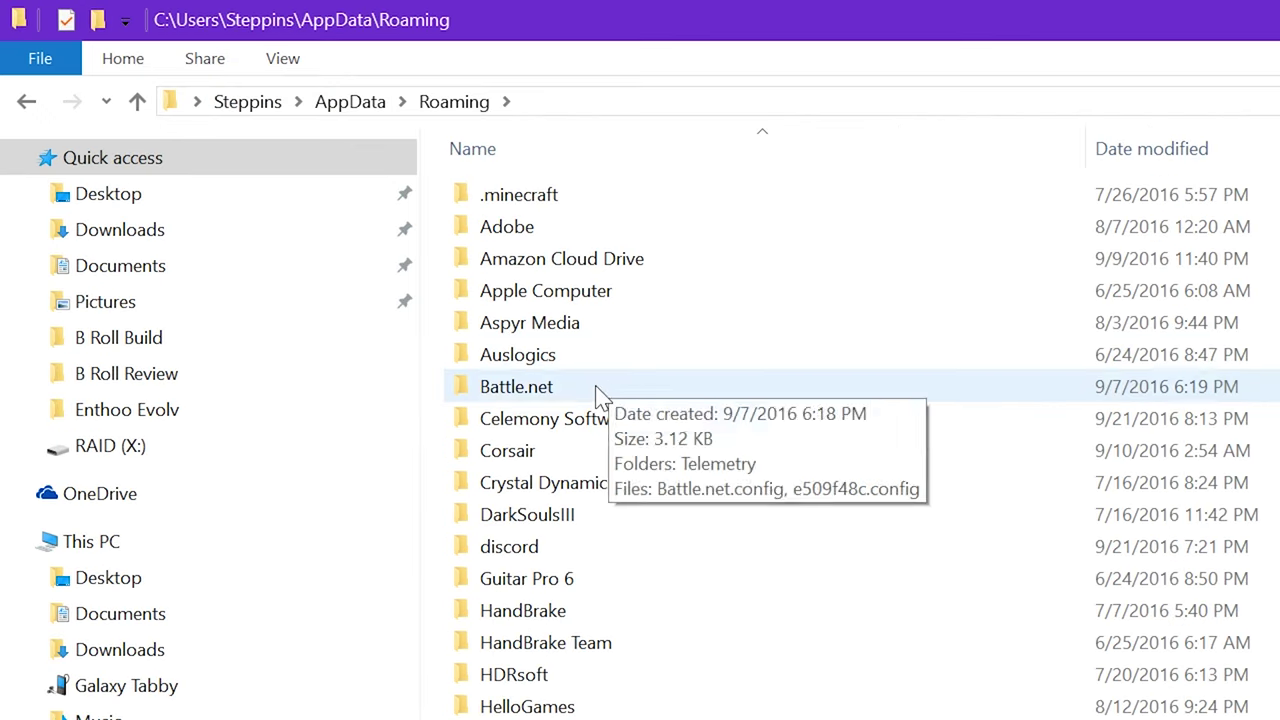
pyautogui.click(484, 380)
pyautogui.doubleClick(581, 458)
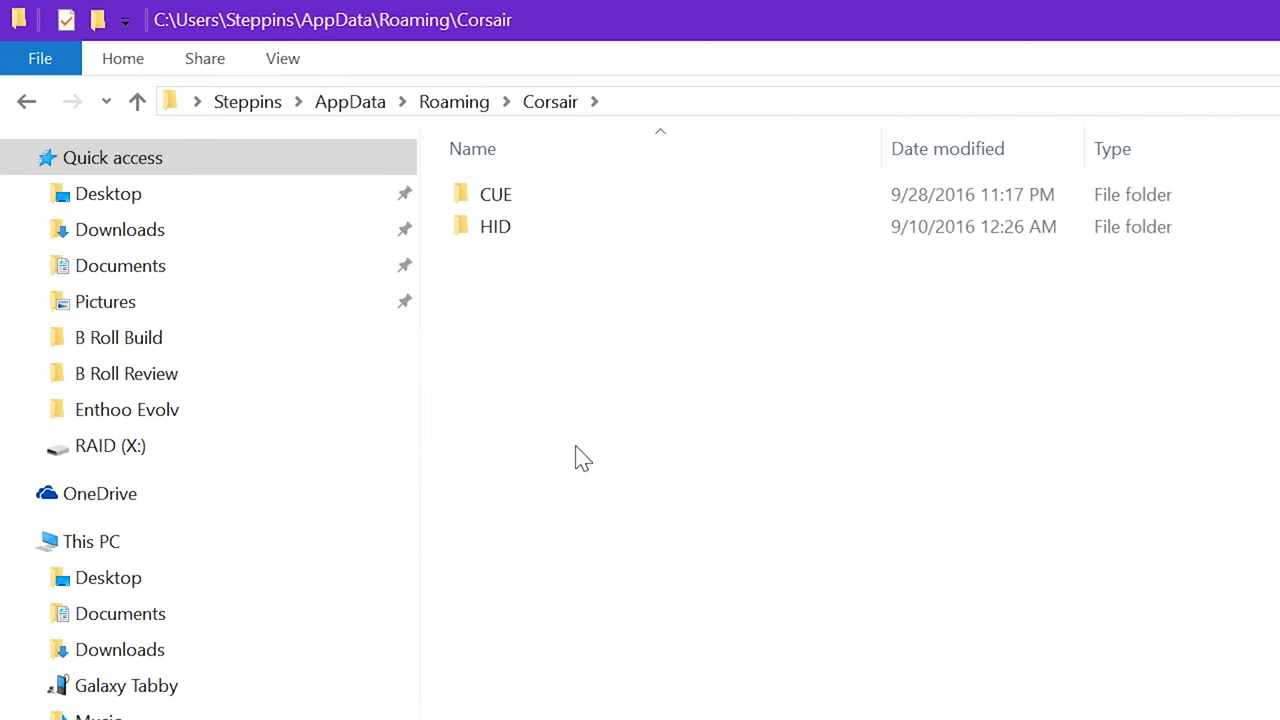
# - Go back from the Corsair folder to Roaming, revisit it once, and close the folder window
pyautogui.click(27, 104)
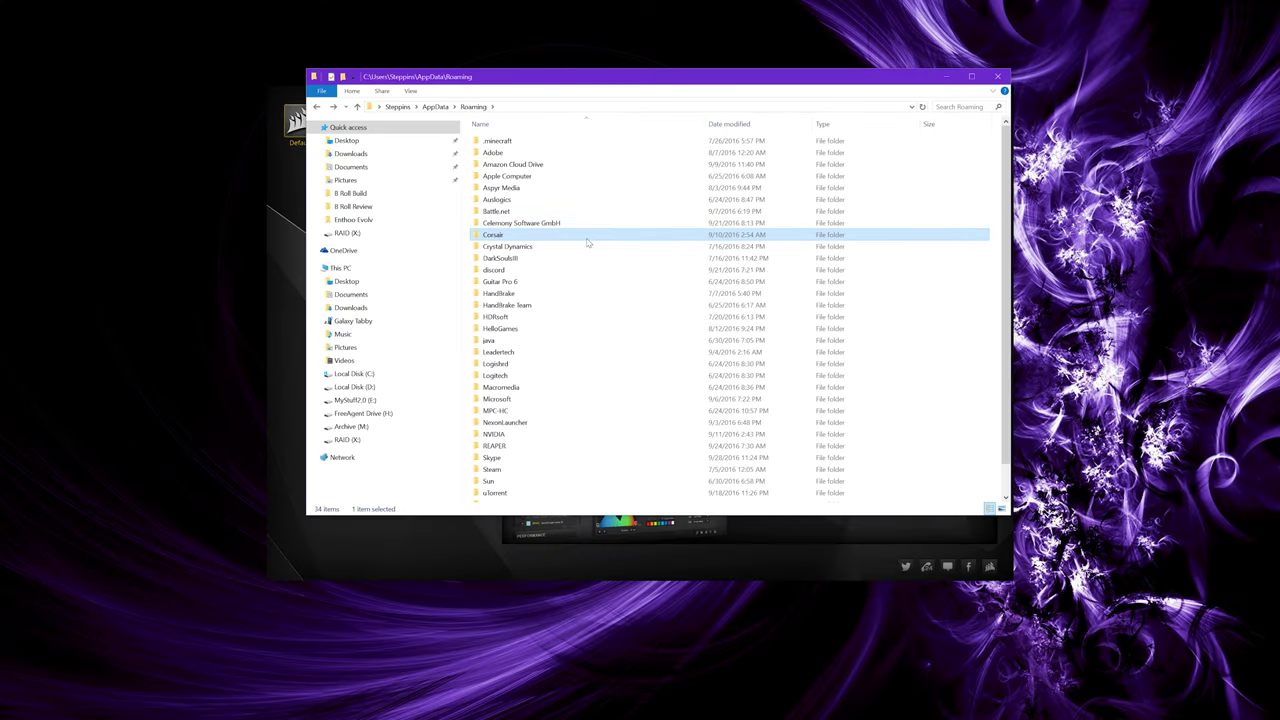
pyautogui.doubleClick(592, 236)
pyautogui.click(316, 106)
pyautogui.click(997, 76)
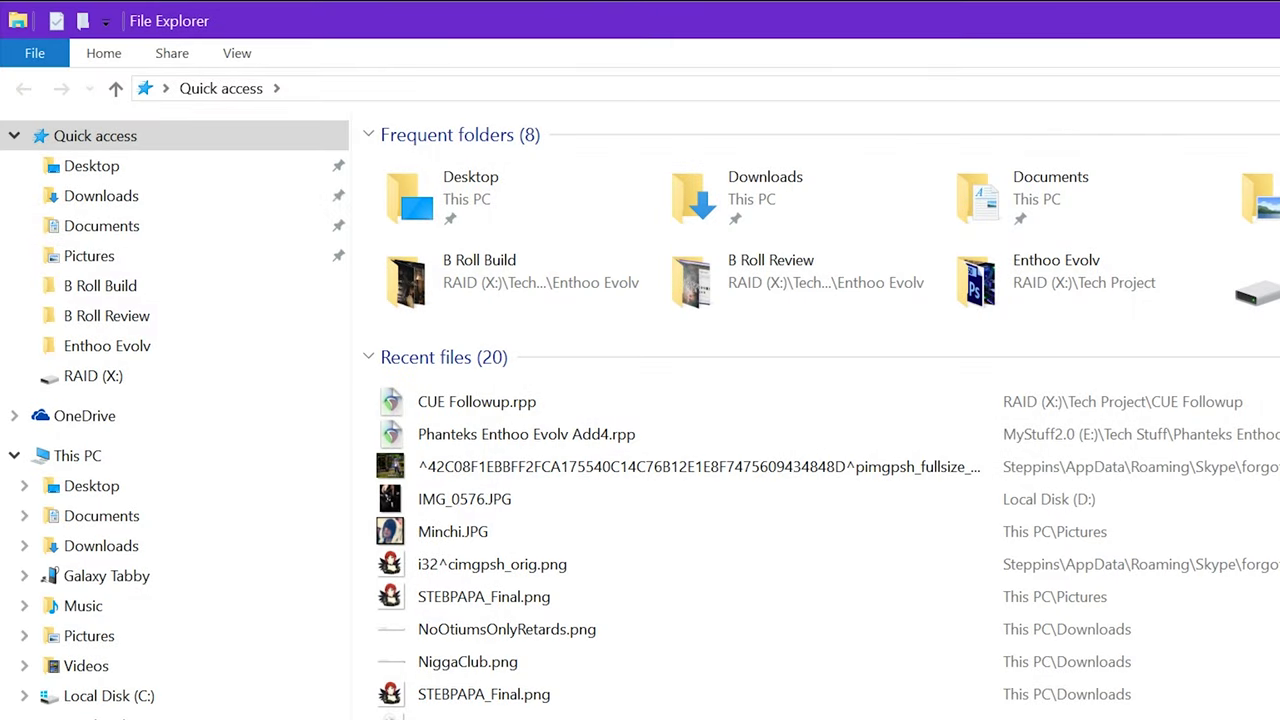
# - Open the Program Files (x86) folder on Local Disk (C:)
pyautogui.click(108, 695)
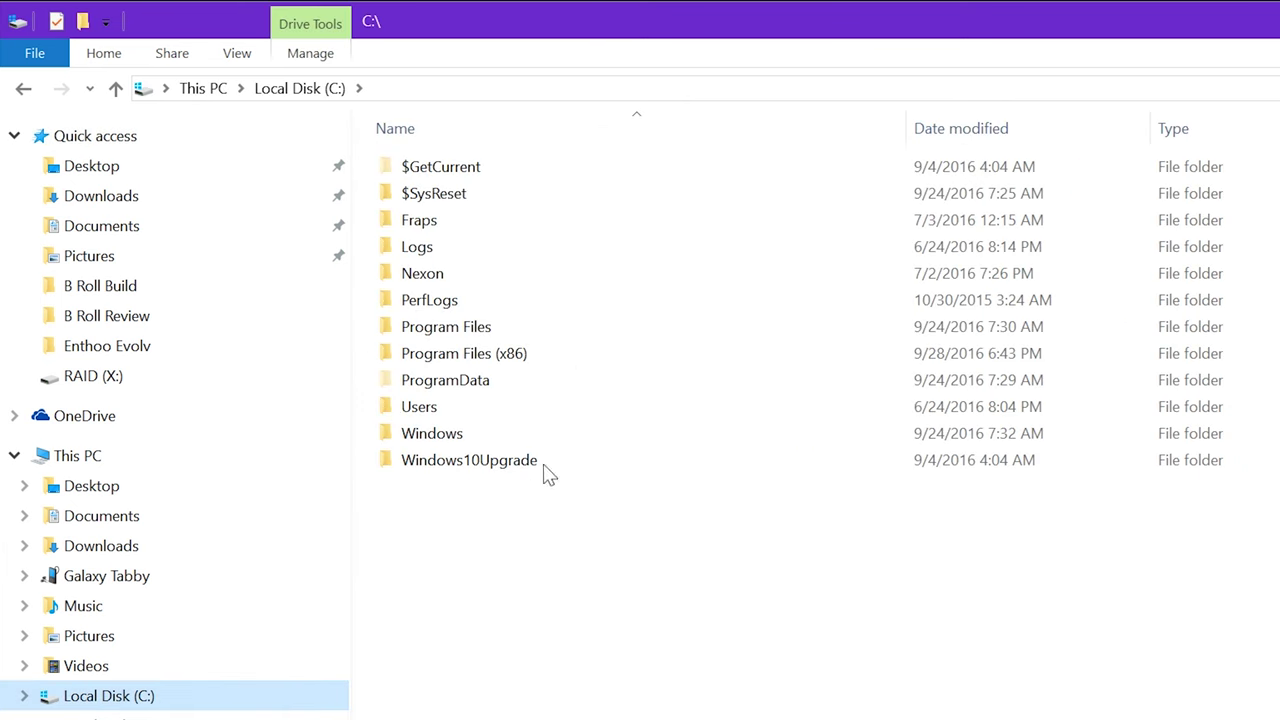
pyautogui.doubleClick(497, 358)
pyautogui.click(488, 300)
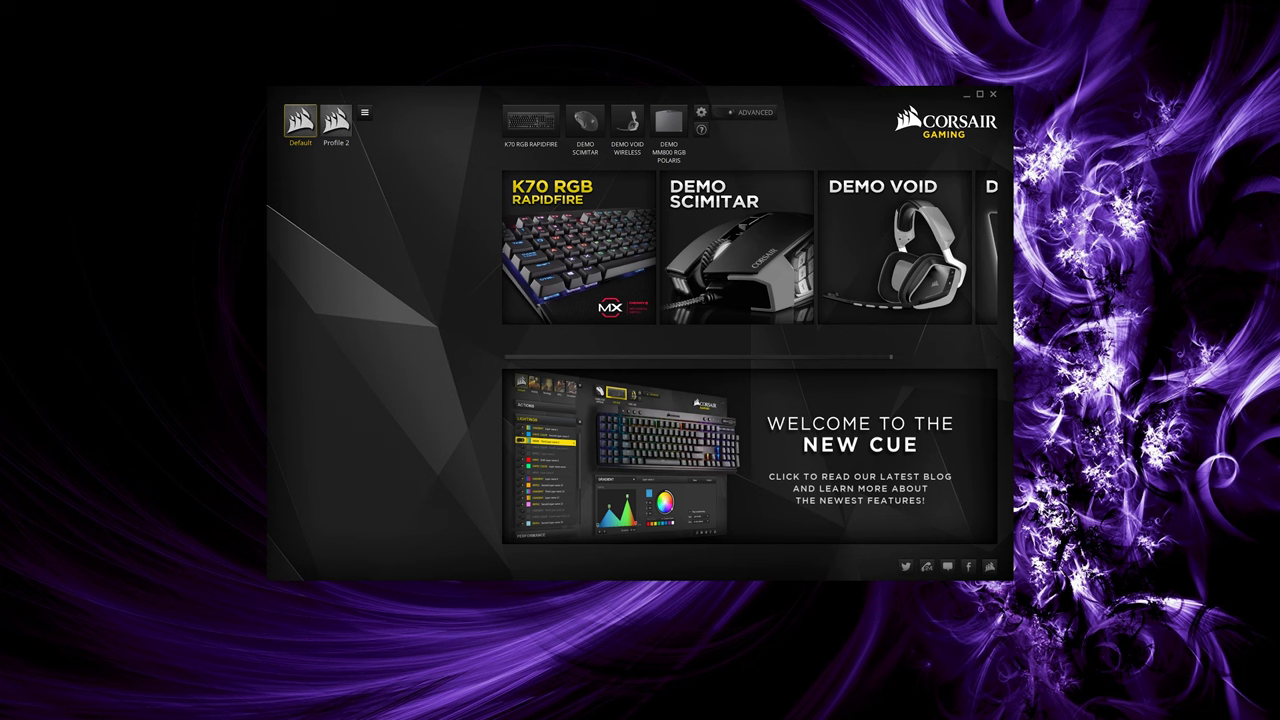
# - Open the K70 RGB RAPIDFIRE's Lighting Effects in Corsair Utility Engine and inspect Static Color 2 and Type Lighting (Key)
pyautogui.moveTo(249, 96); pyautogui.dragTo(1070, 605)
pyautogui.moveTo(837, 101)
pyautogui.mouseDown()
pyautogui.moveTo(845, 121)
pyautogui.moveTo(845, 100)
pyautogui.mouseUp()
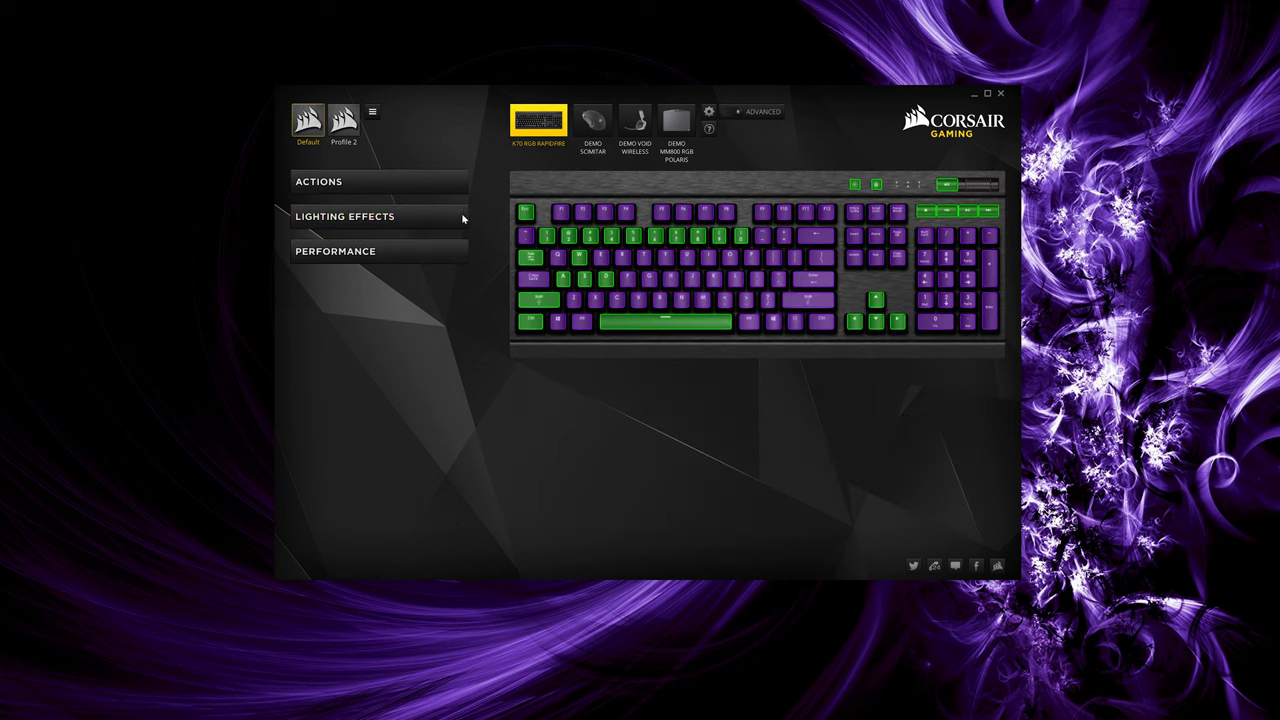
pyautogui.click(458, 214)
pyautogui.click(399, 256)
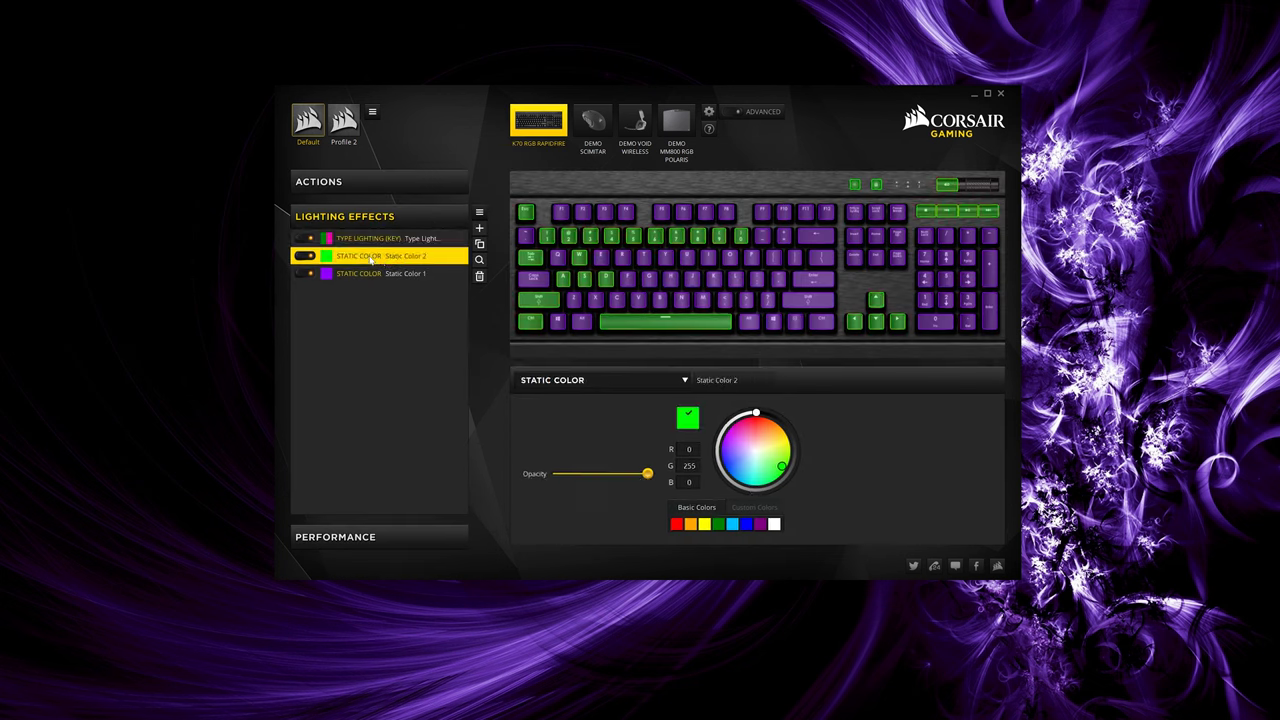
pyautogui.moveTo(372, 258)
pyautogui.mouseDown()
pyautogui.moveTo(380, 332)
pyautogui.moveTo(392, 234)
pyautogui.moveTo(388, 256)
pyautogui.mouseUp()
pyautogui.click(385, 238)
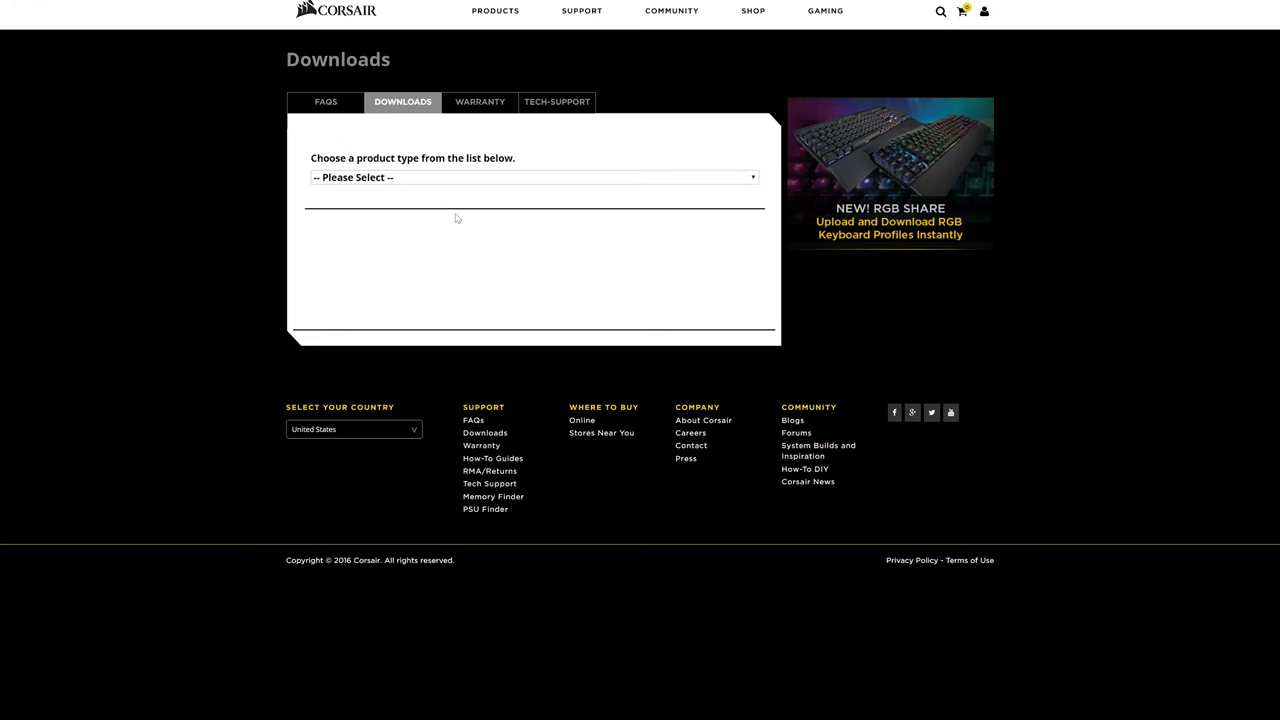
# - List the Gaming Keyboards software on the Corsair downloads page and highlight the CUE 2.5.66 and 1.16.42 entries
pyautogui.click(437, 178)
pyautogui.click(406, 259)
pyautogui.moveTo(305, 238); pyautogui.dragTo(684, 266)
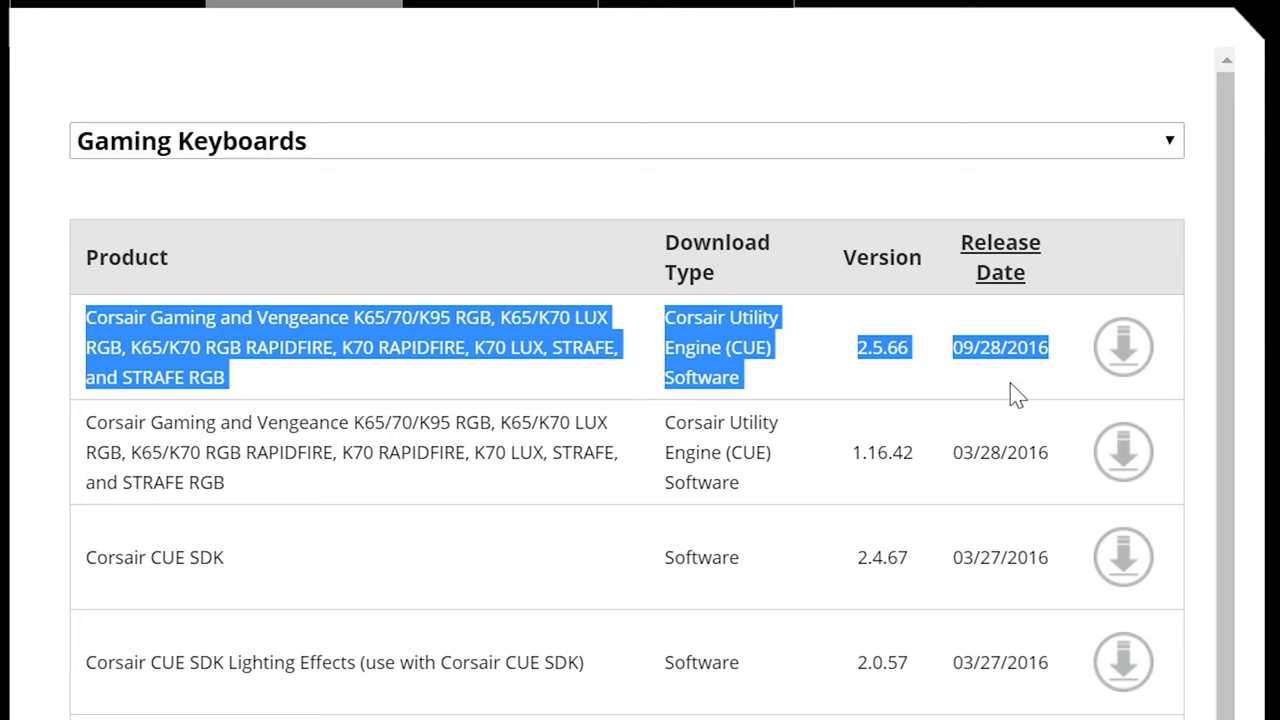
pyautogui.click(847, 381)
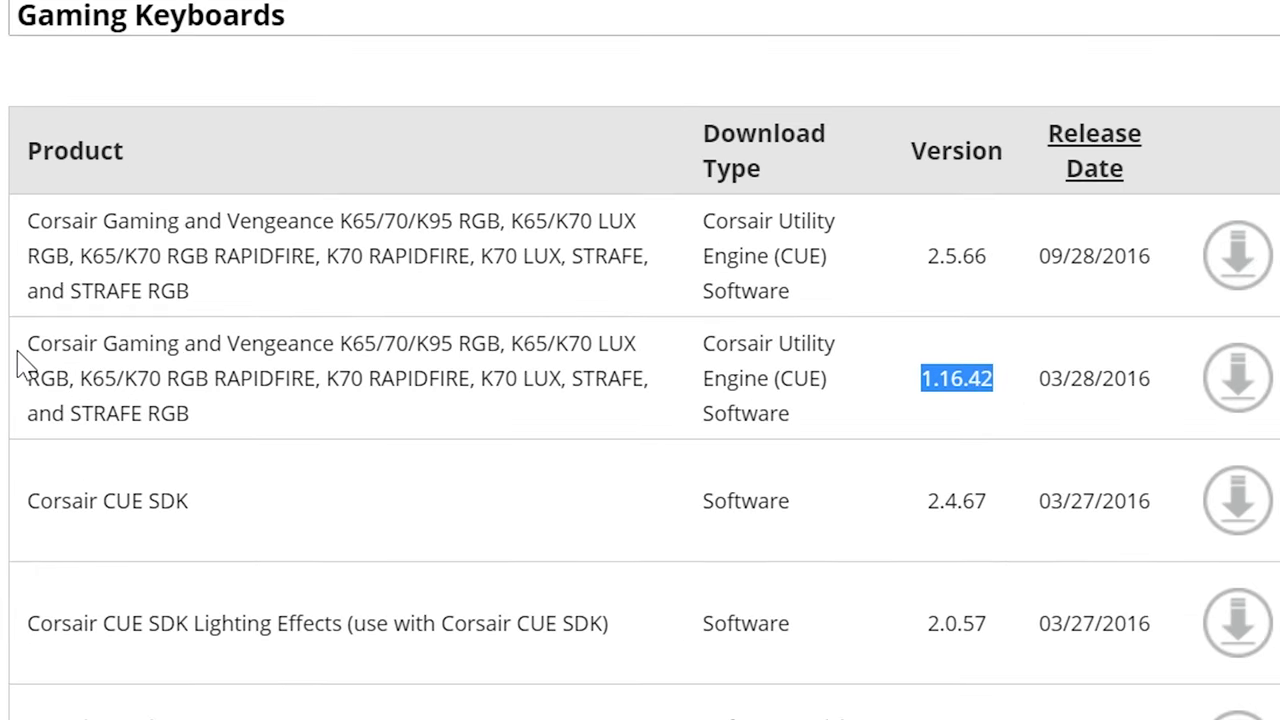
pyautogui.moveTo(84, 425); pyautogui.dragTo(226, 484)
pyautogui.click(368, 493)
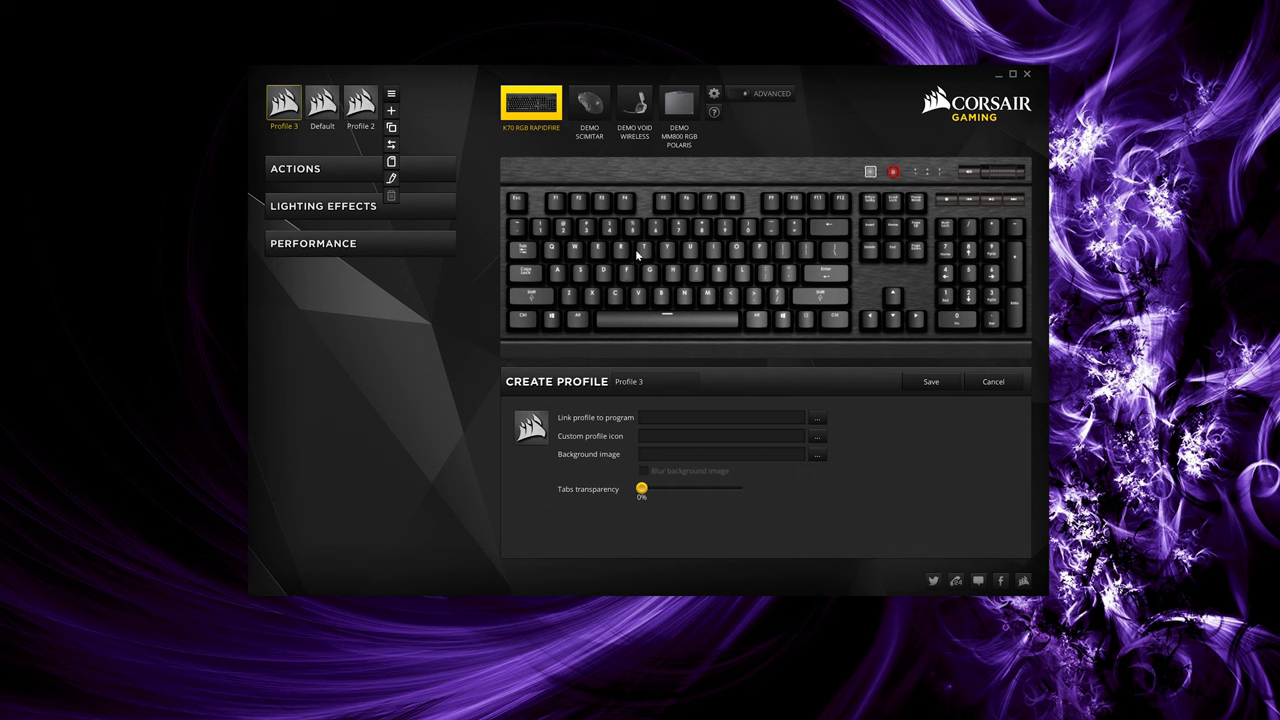
# - Save the new Profile 3 in Corsair Utility Engine and save its blue Static Color 2 lighting effect
pyautogui.click(325, 207)
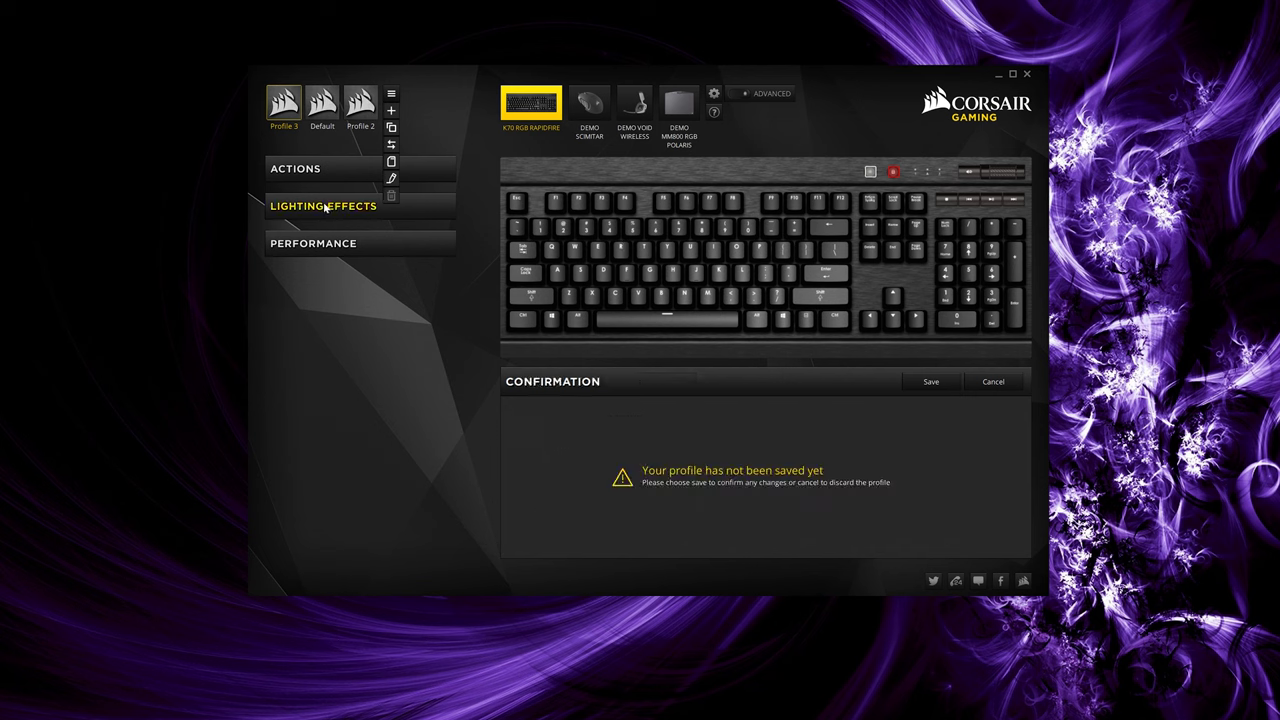
pyautogui.click(922, 379)
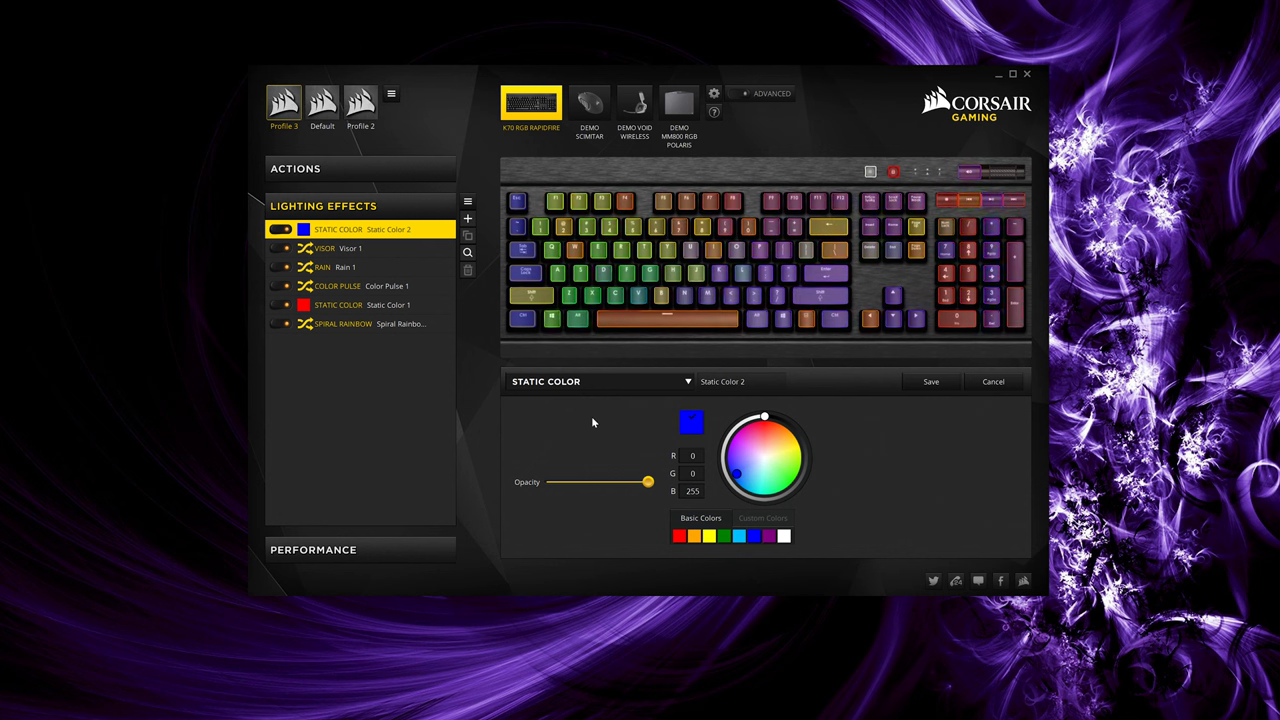
pyautogui.click(922, 382)
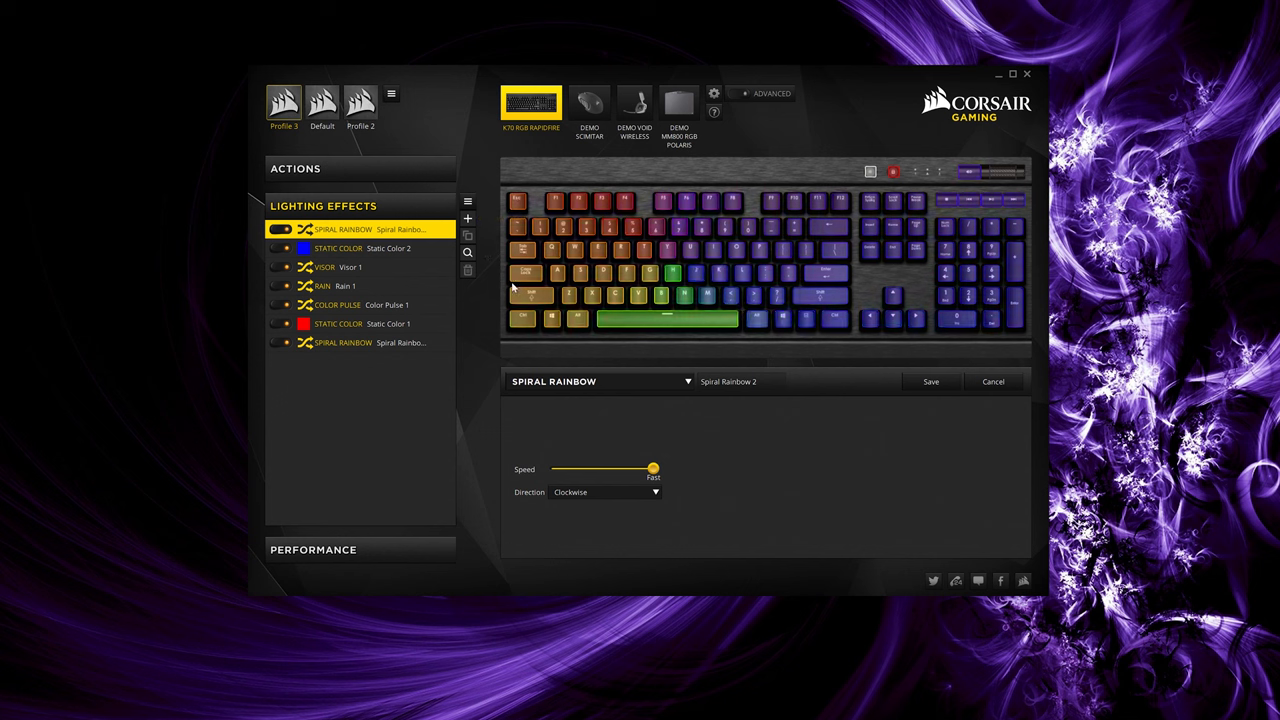
# - Change the new Spiral Rainbow 2 effect's type to Type Lighting (Ripple)
pyautogui.click(600, 383)
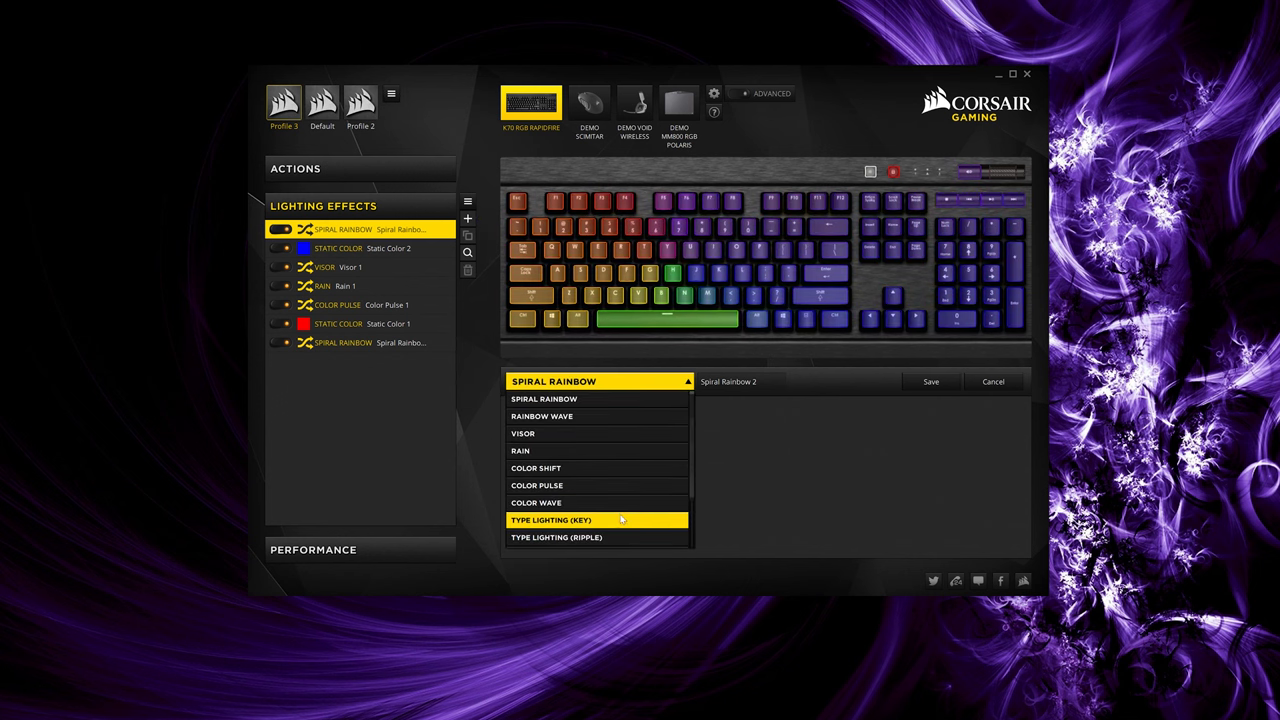
pyautogui.click(600, 537)
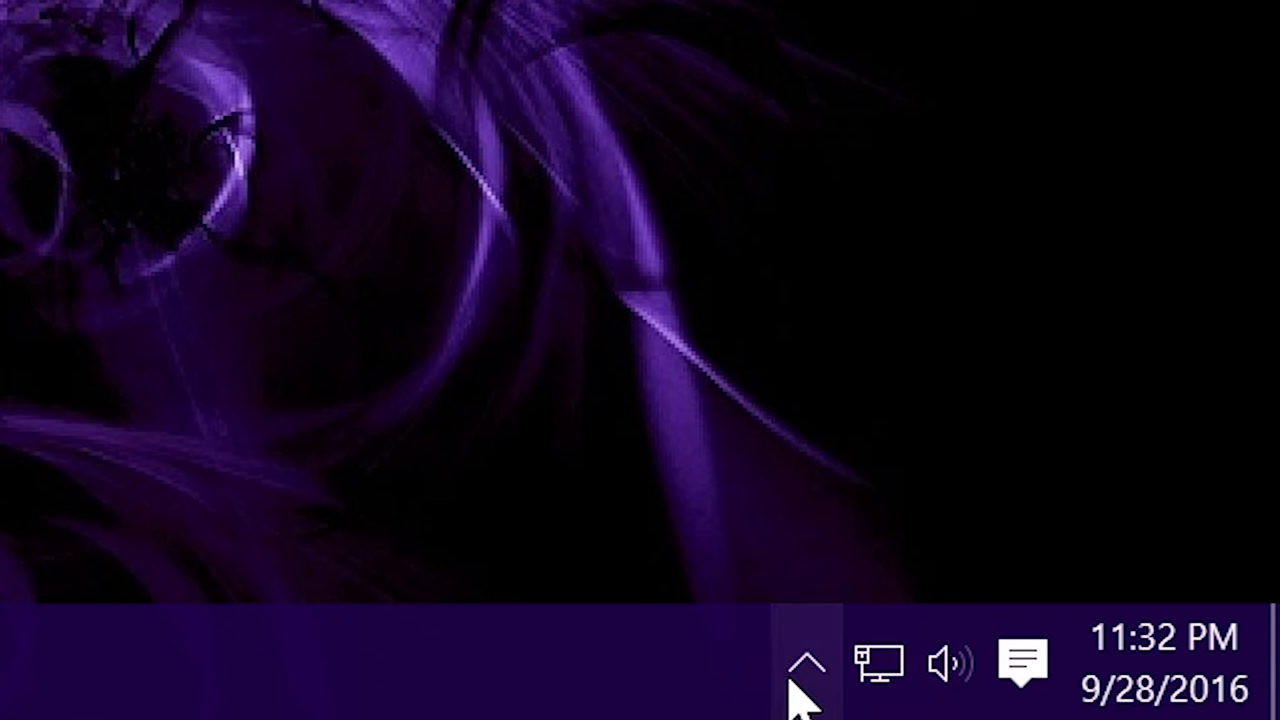
# - Reveal the hidden system tray icons and open Corsair Utility Engine from there
pyautogui.click(806, 662)
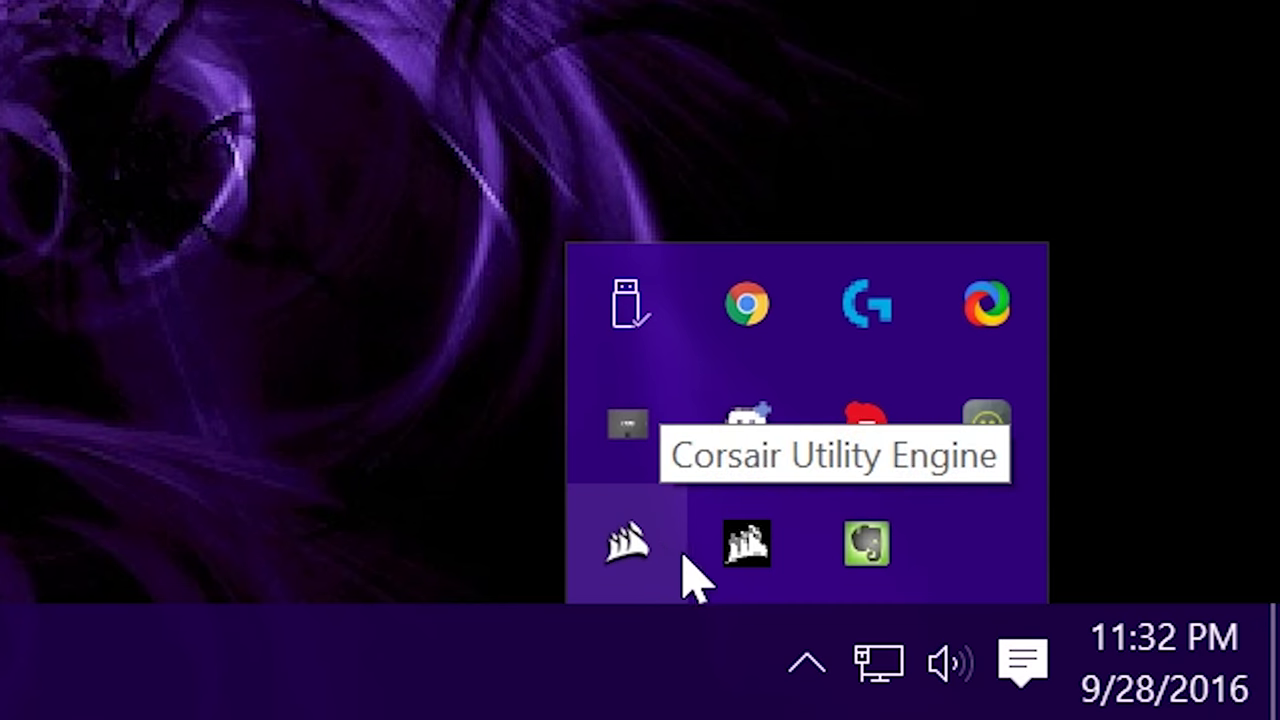
pyautogui.click(627, 545)
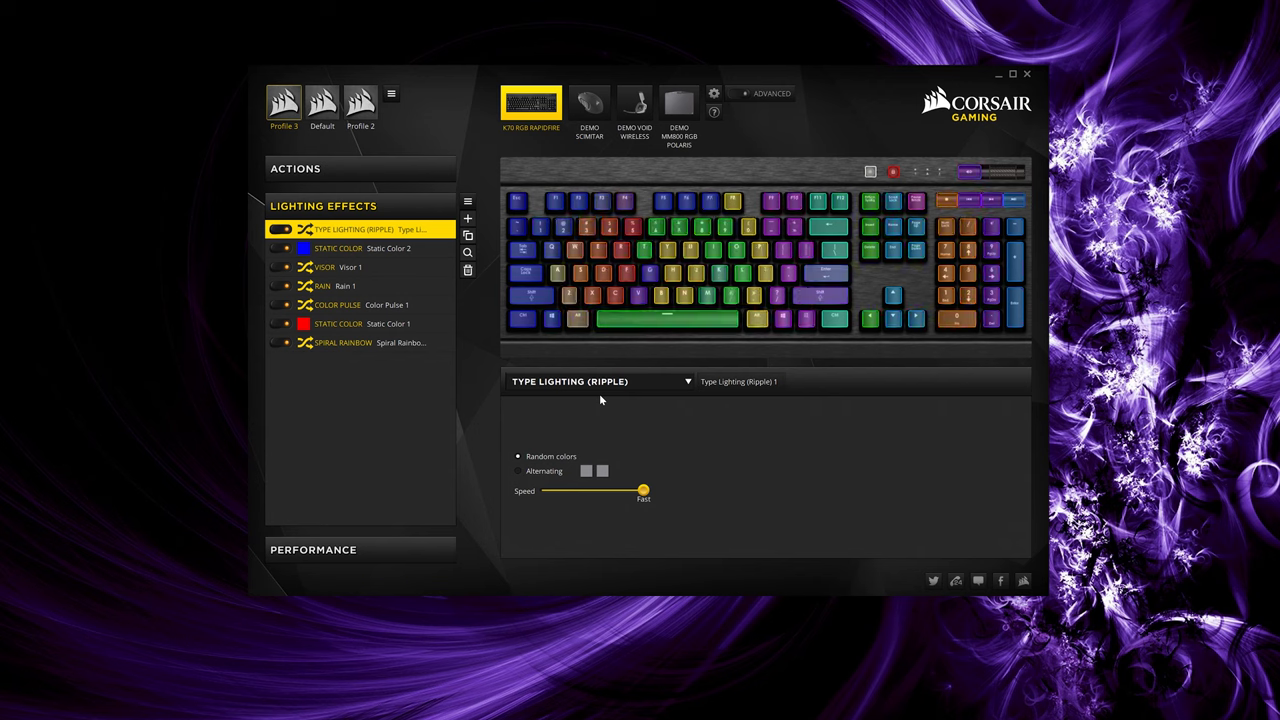
# - Add a Color Wave lighting effect to Profile 3, set its speed to Fast, and save it
pyautogui.click(467, 218)
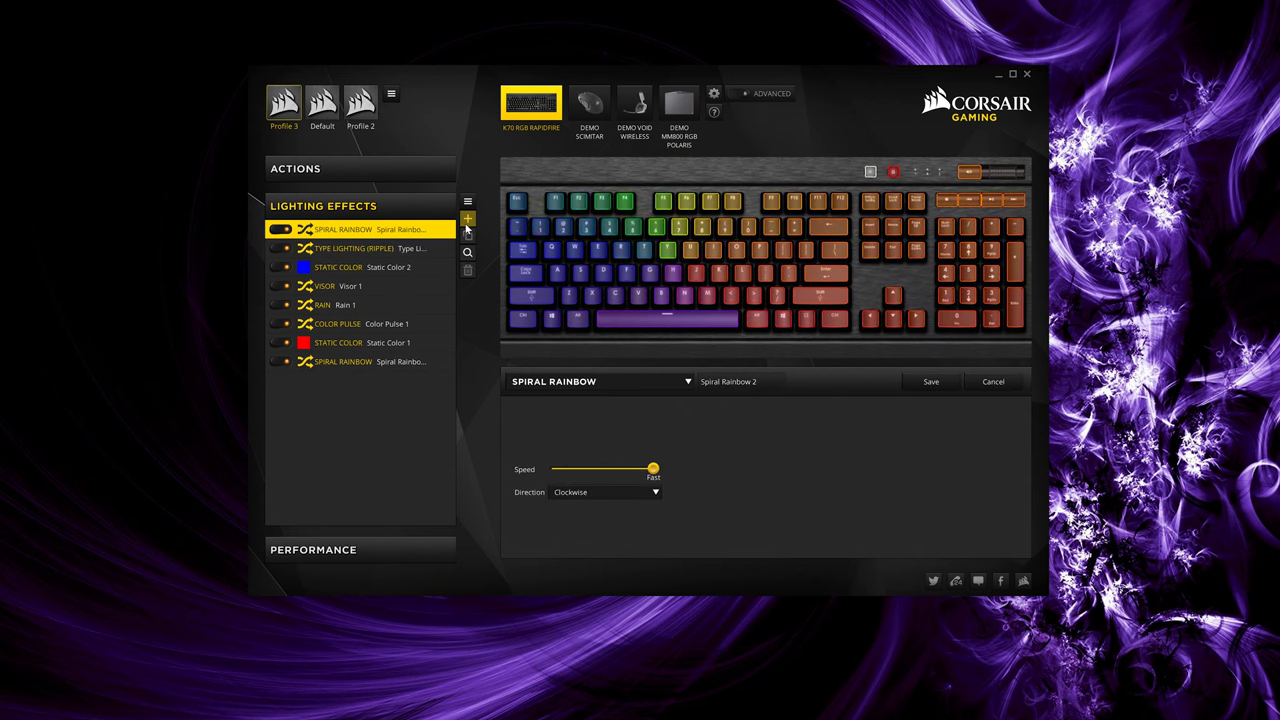
pyautogui.click(595, 381)
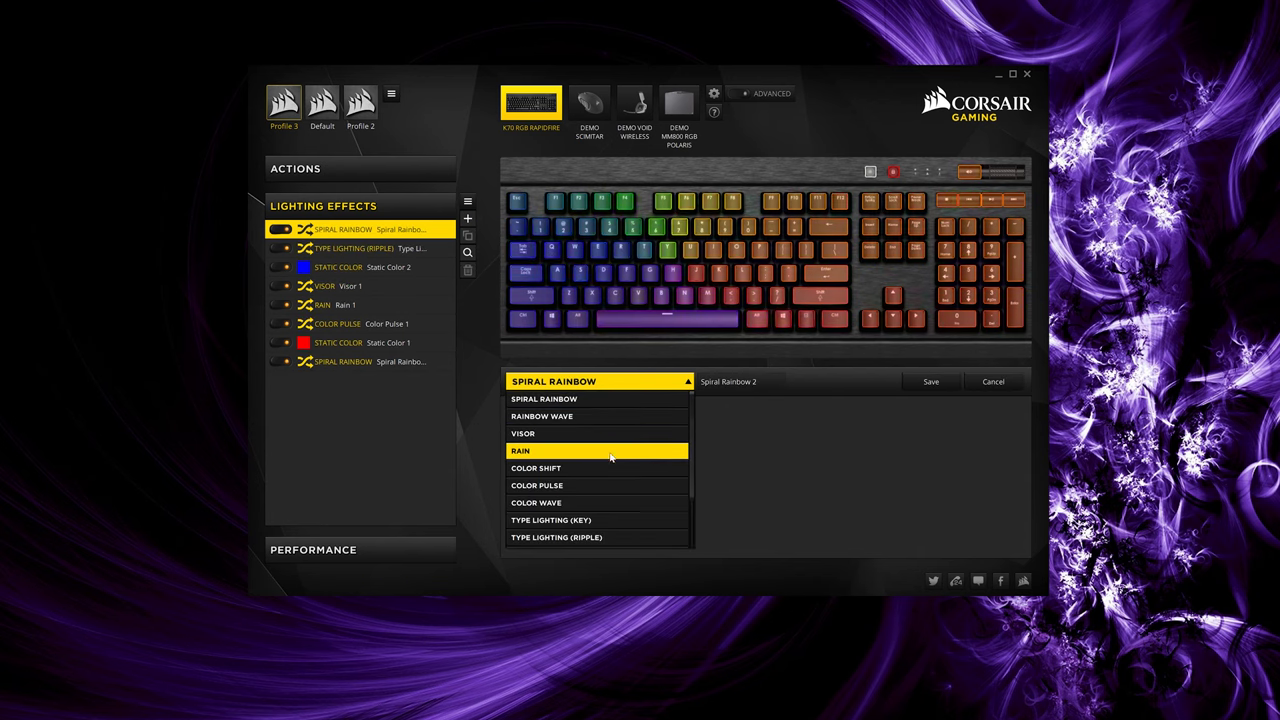
pyautogui.scroll(-2, 620, 484)
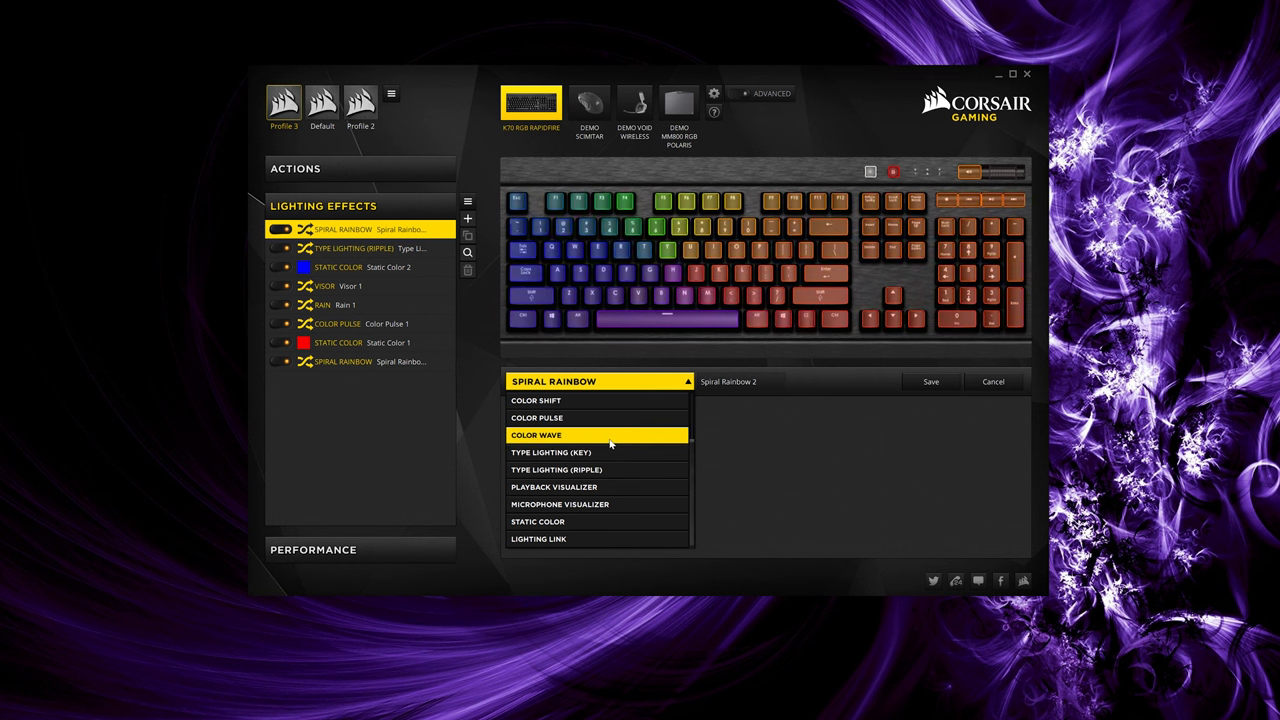
pyautogui.click(610, 436)
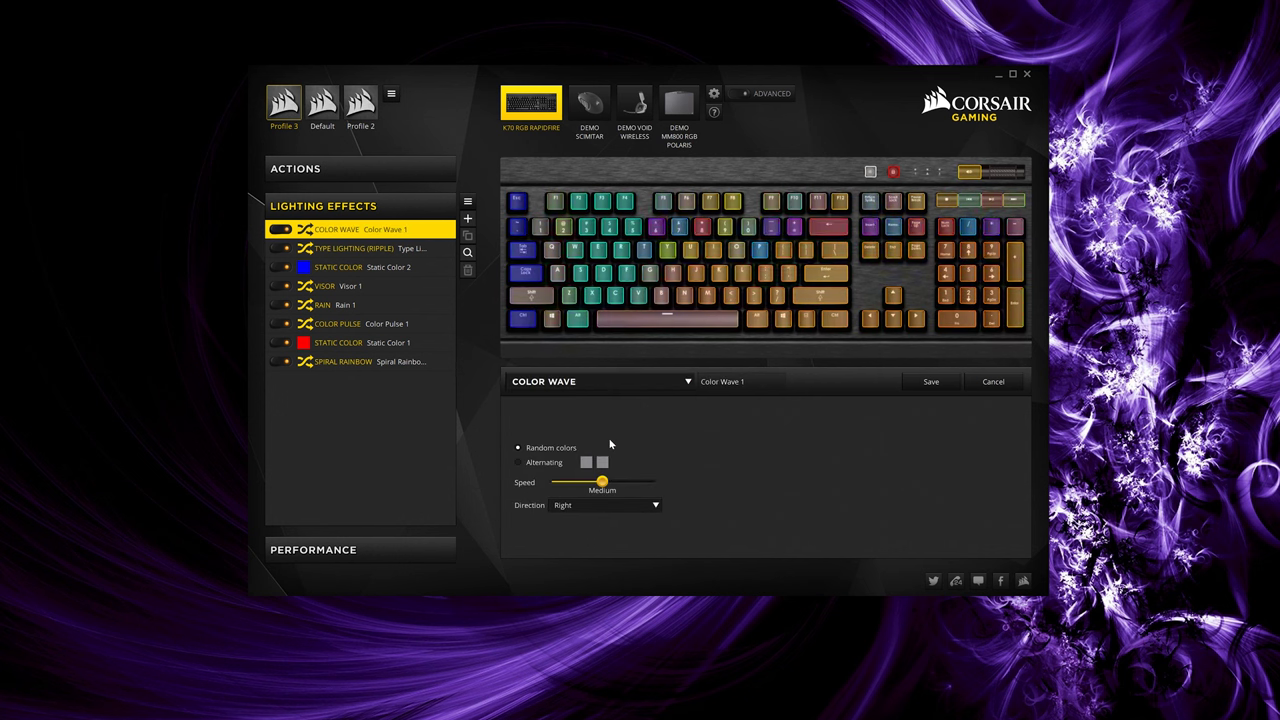
pyautogui.moveTo(601, 481); pyautogui.dragTo(674, 487)
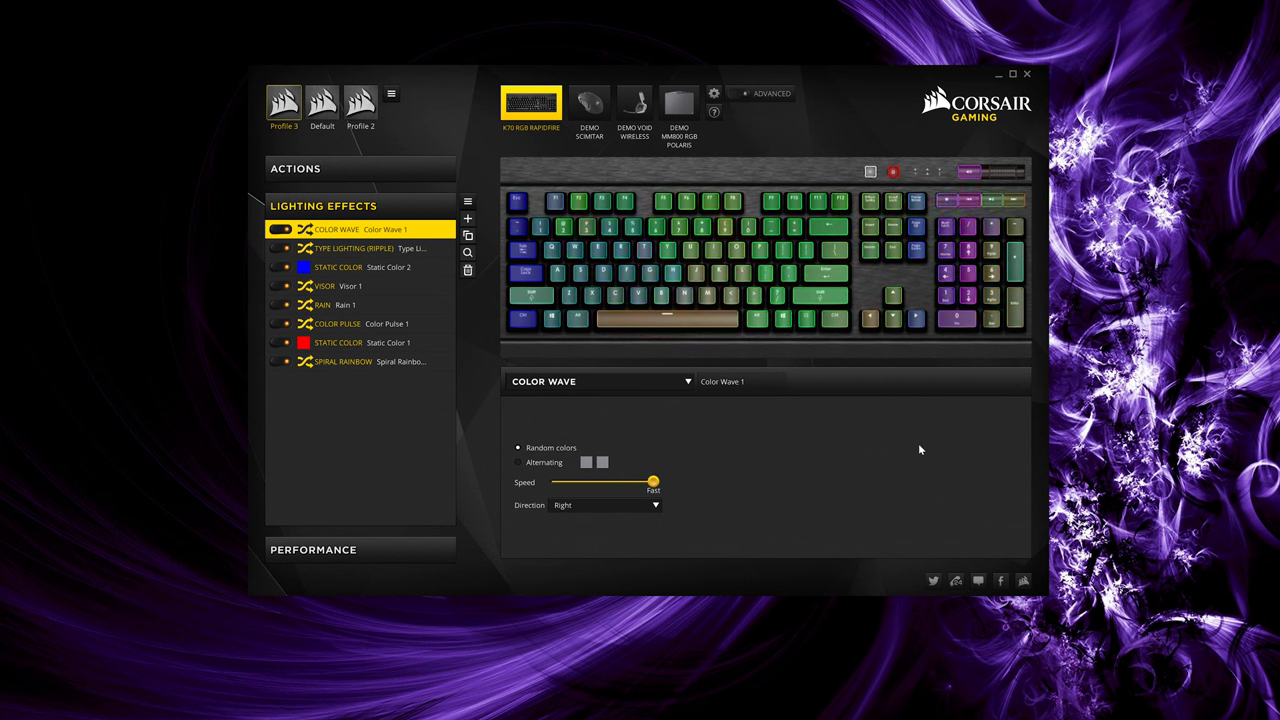
# - Look through Profile 3's management options and its Actions, Performance, and Lighting Effects sections
pyautogui.click(293, 135)
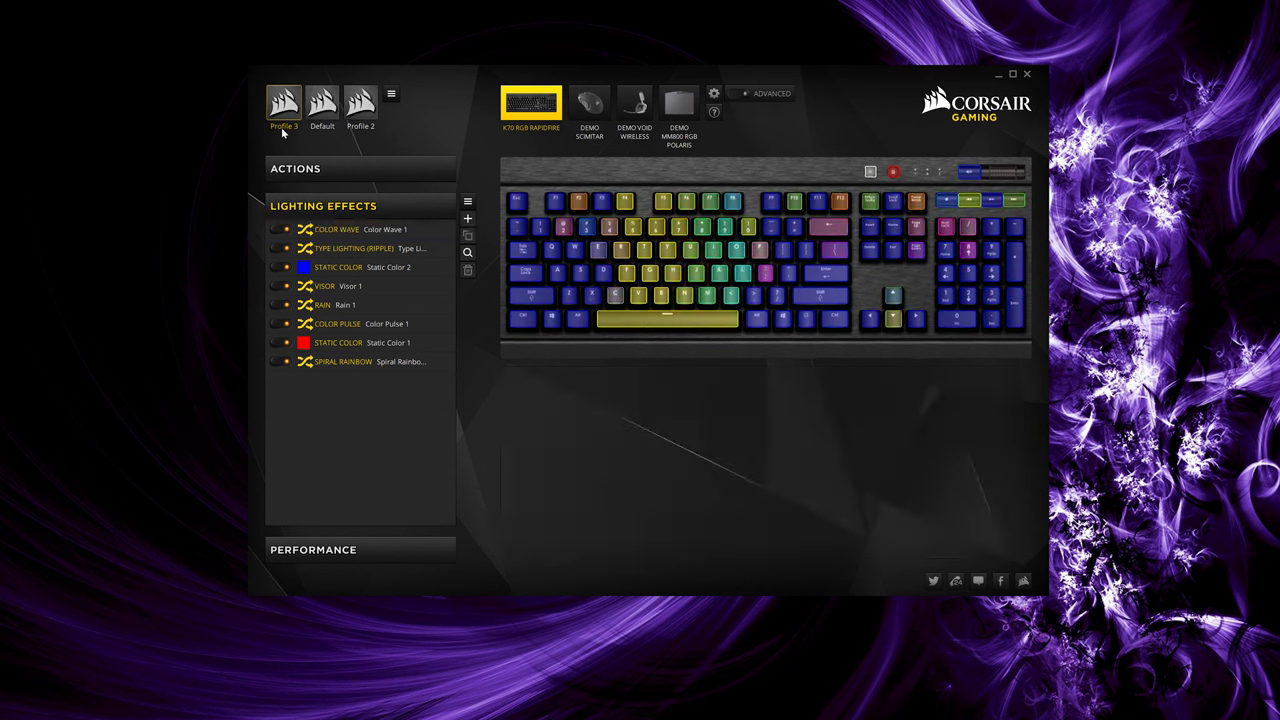
pyautogui.moveTo(394, 100)
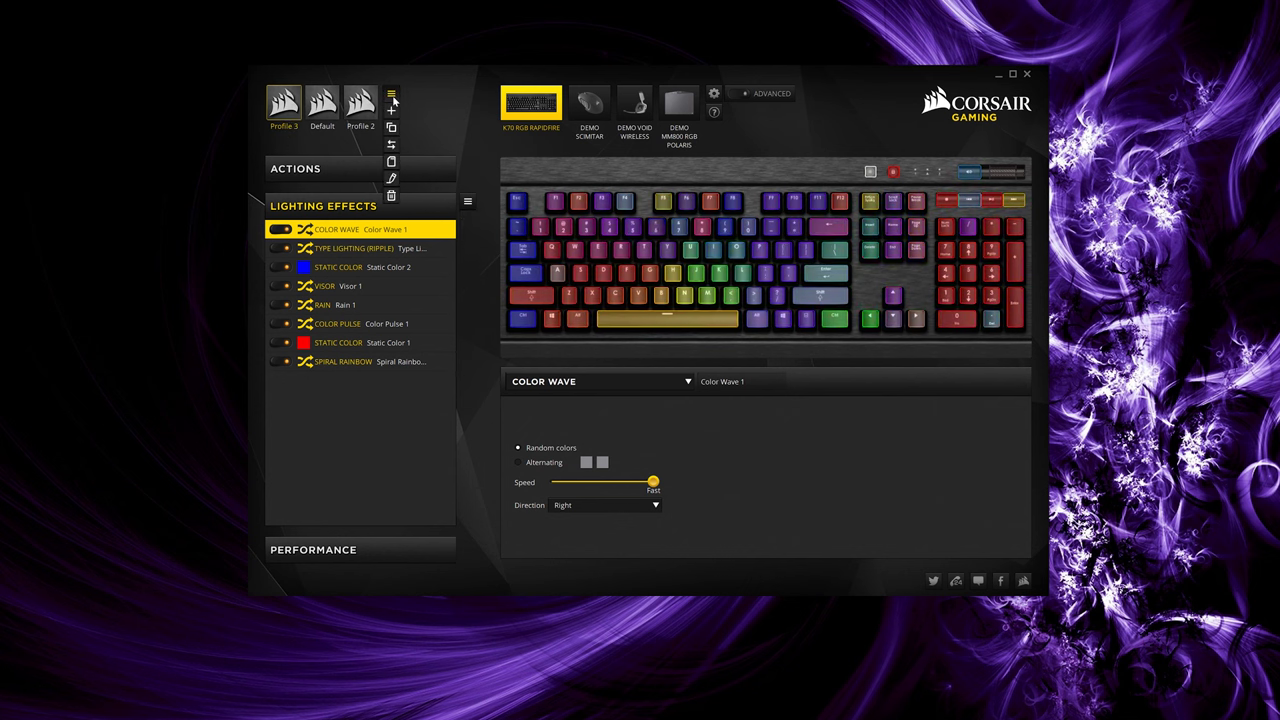
pyautogui.click(391, 178)
pyautogui.click(327, 170)
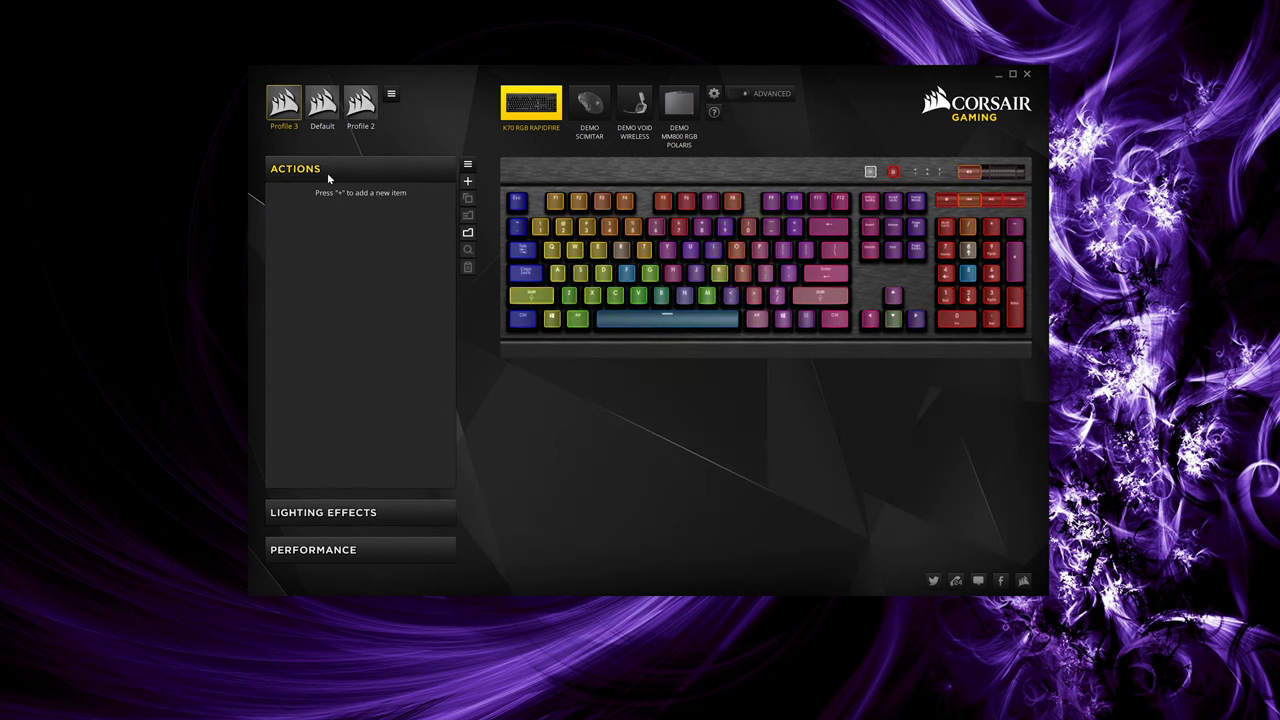
pyautogui.click(313, 550)
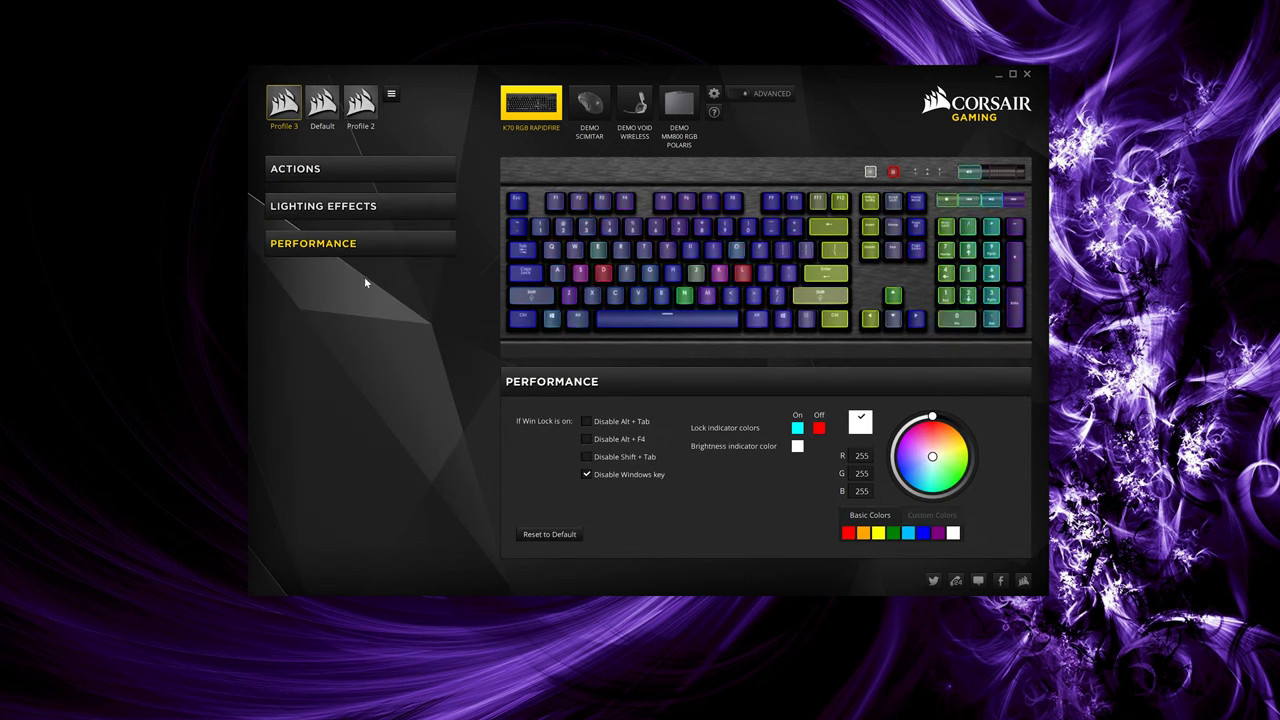
pyautogui.click(357, 215)
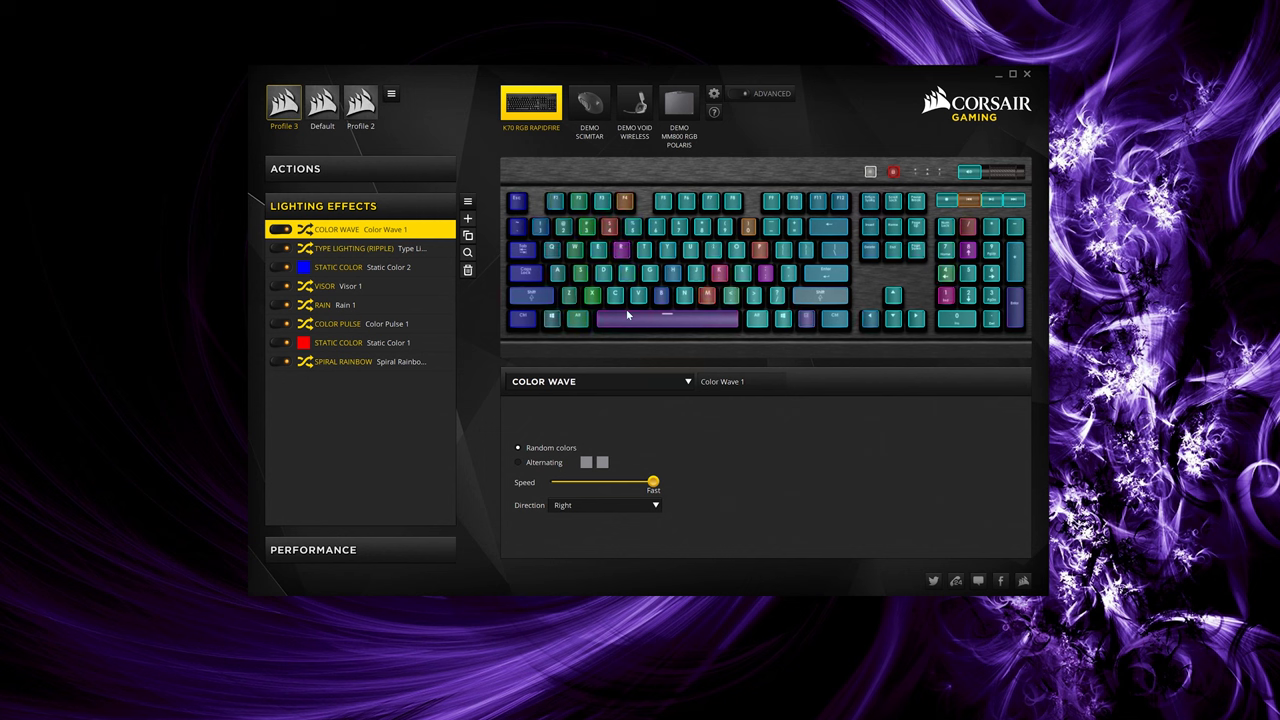
# - View the general settings, return to the K70 RGB RAPIDFIRE, and view its Actions and Lighting Effects
pyautogui.click(714, 94)
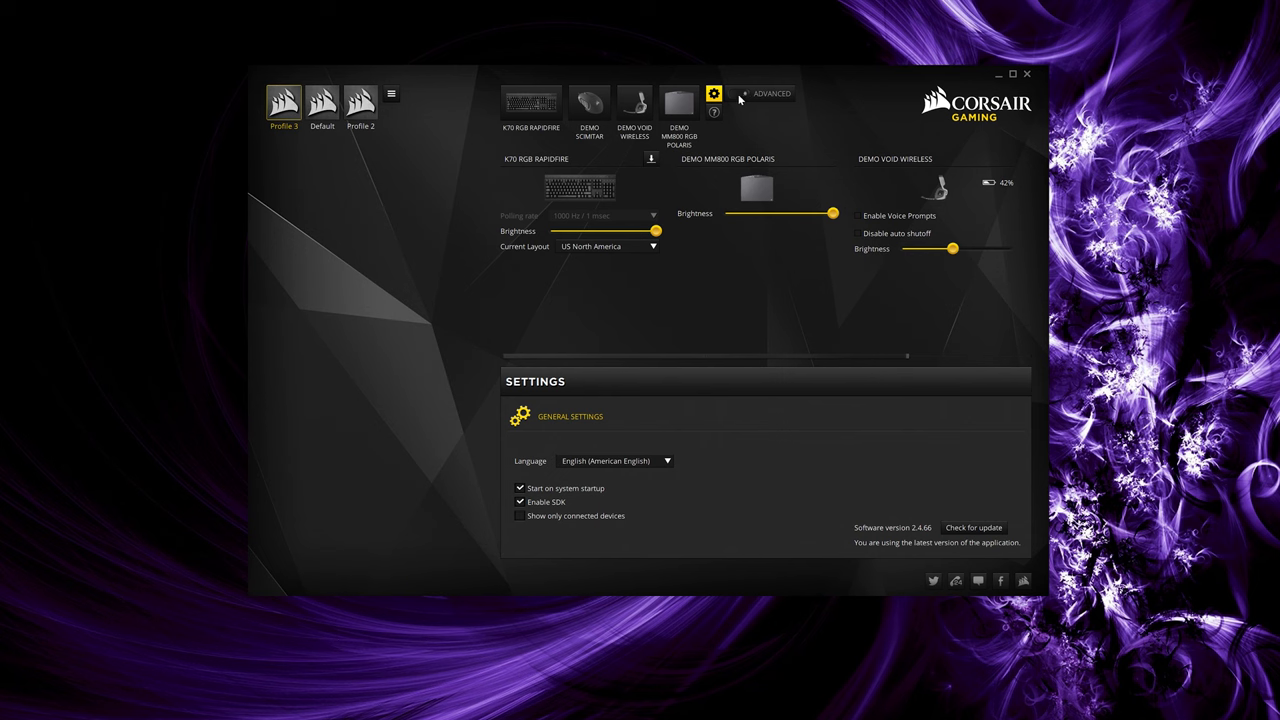
pyautogui.click(714, 94)
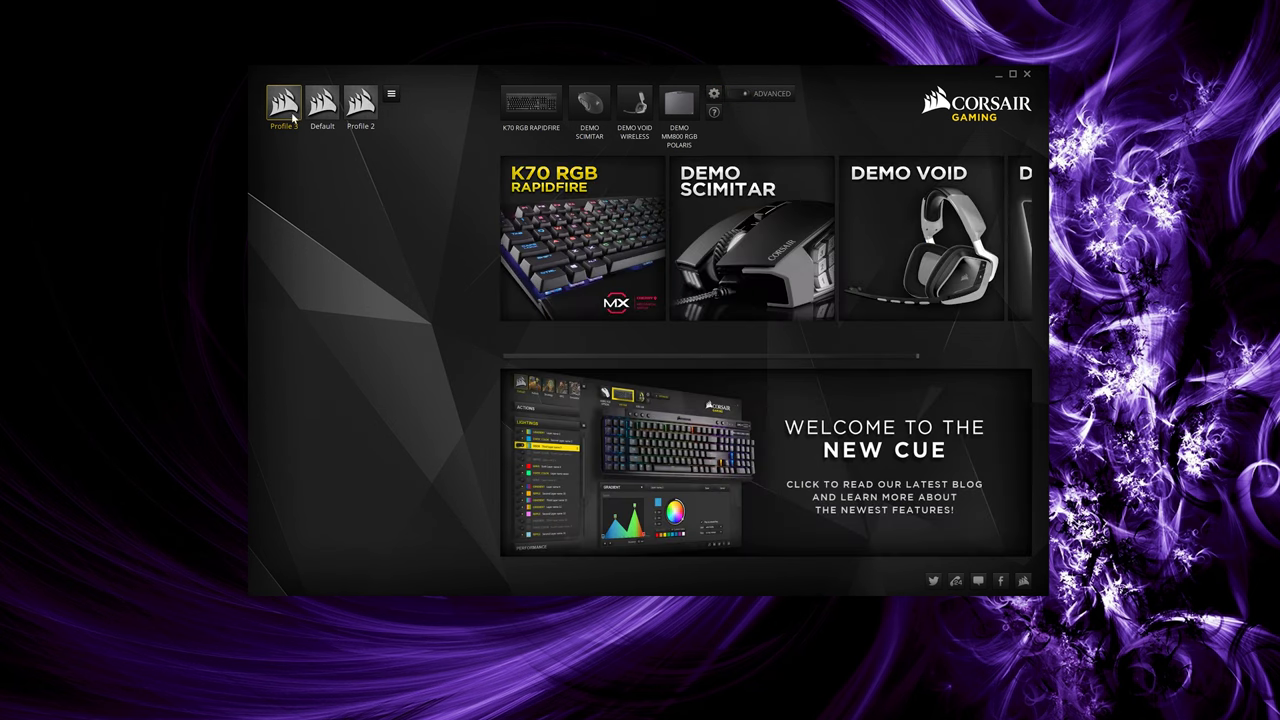
pyautogui.click(521, 114)
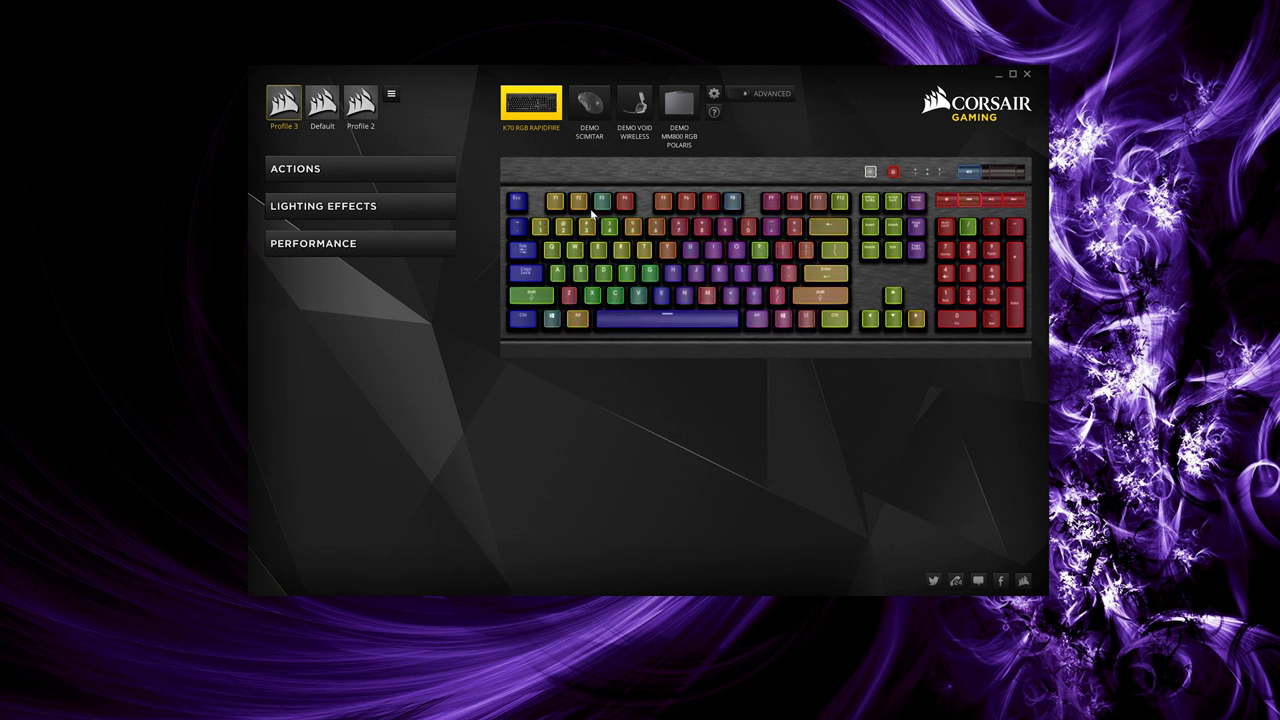
pyautogui.click(380, 176)
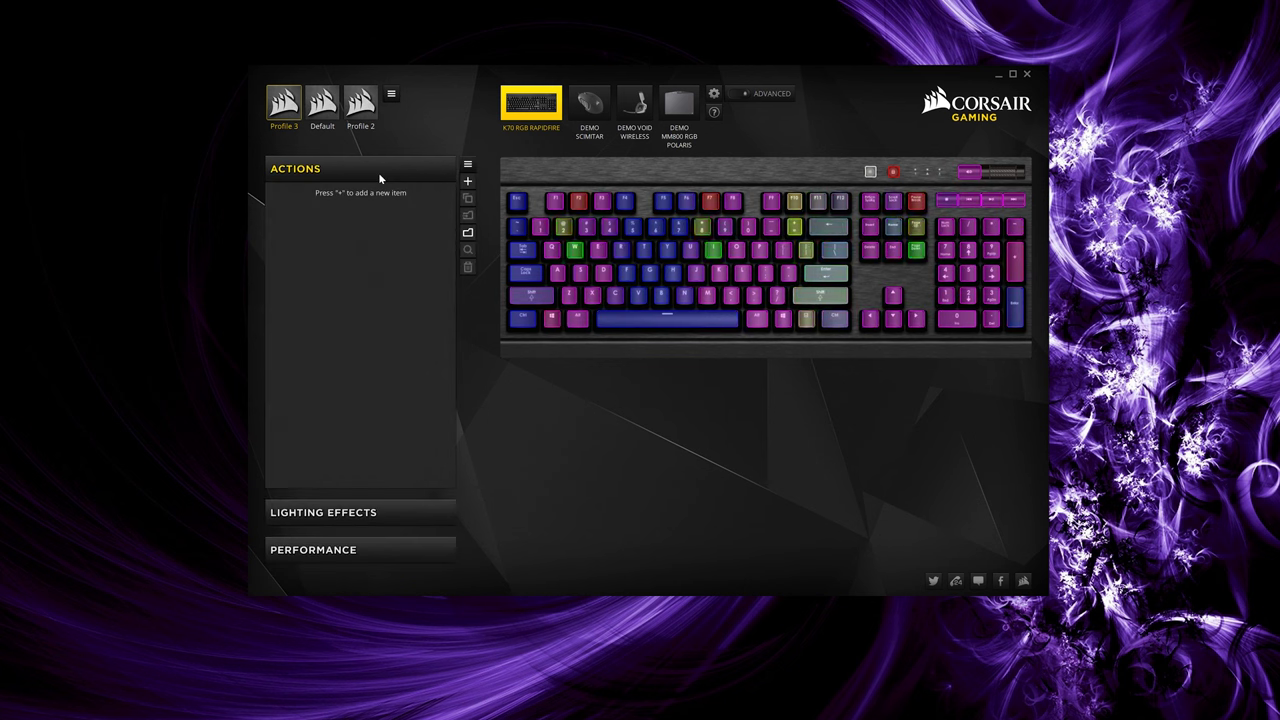
pyautogui.click(363, 514)
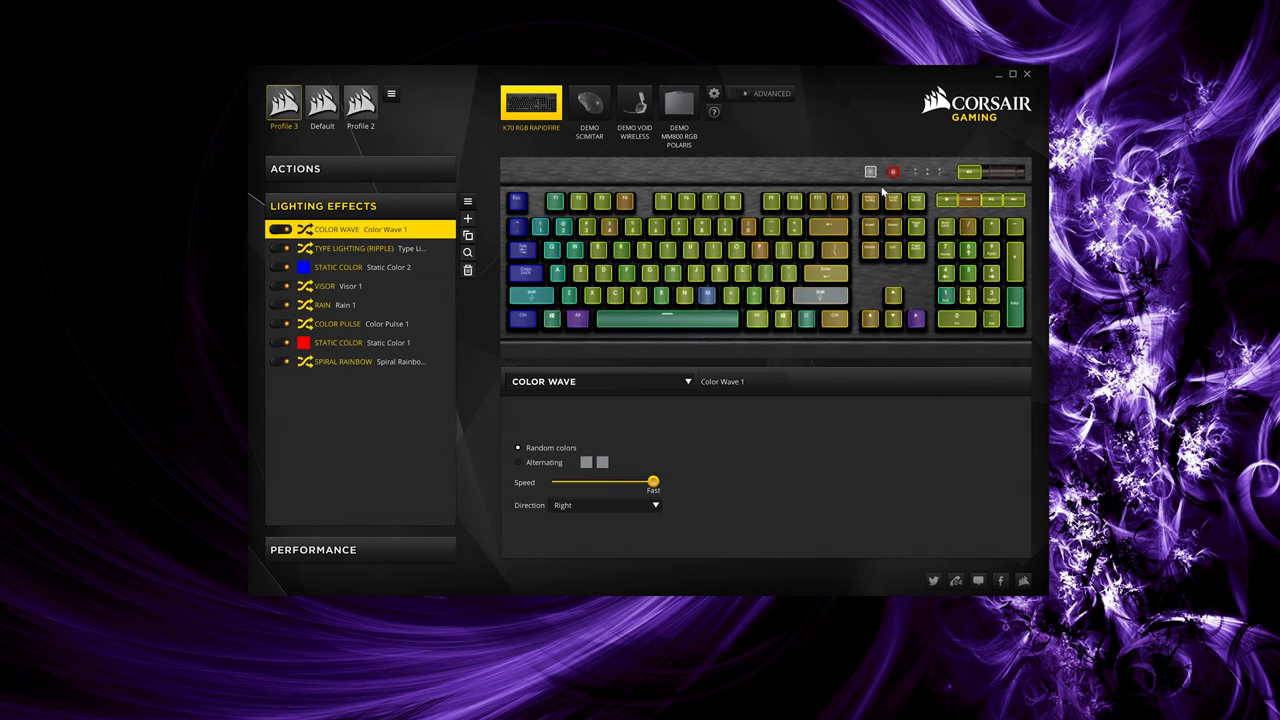
# - In the keyboard's Performance settings, set the lock indicator On color to red and the brightness indicator color to blue
pyautogui.click(329, 553)
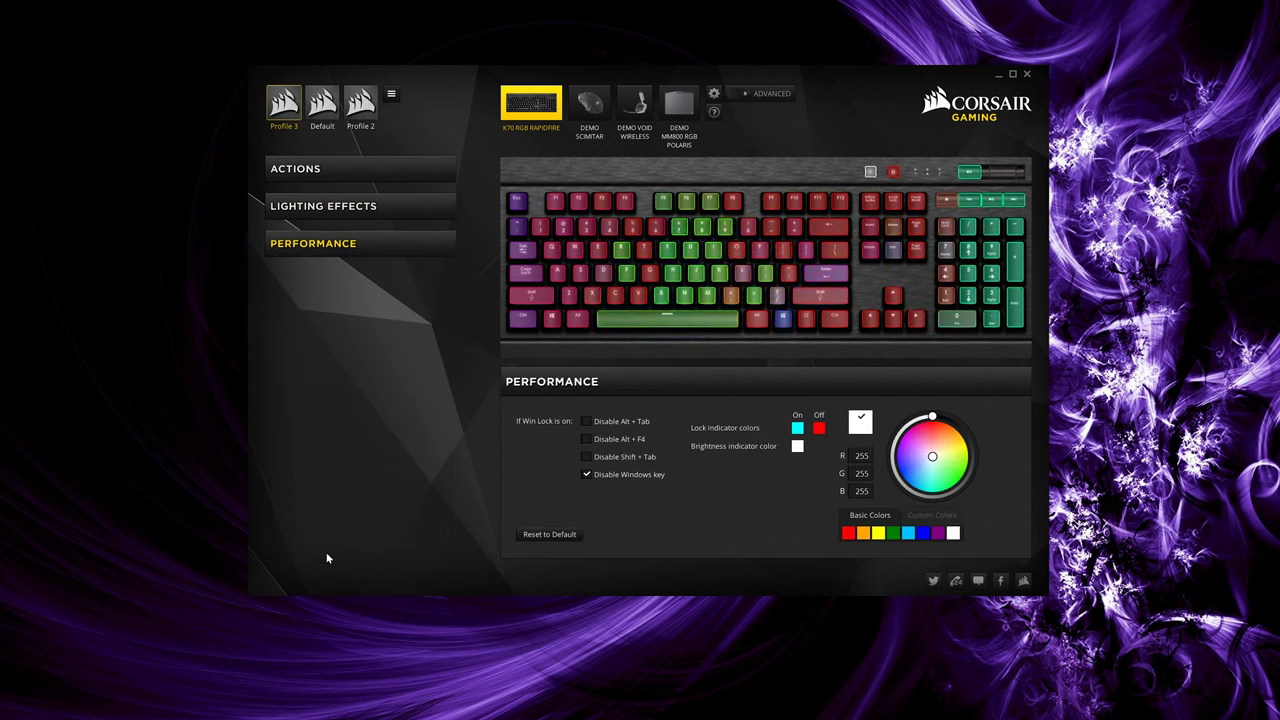
pyautogui.click(797, 428)
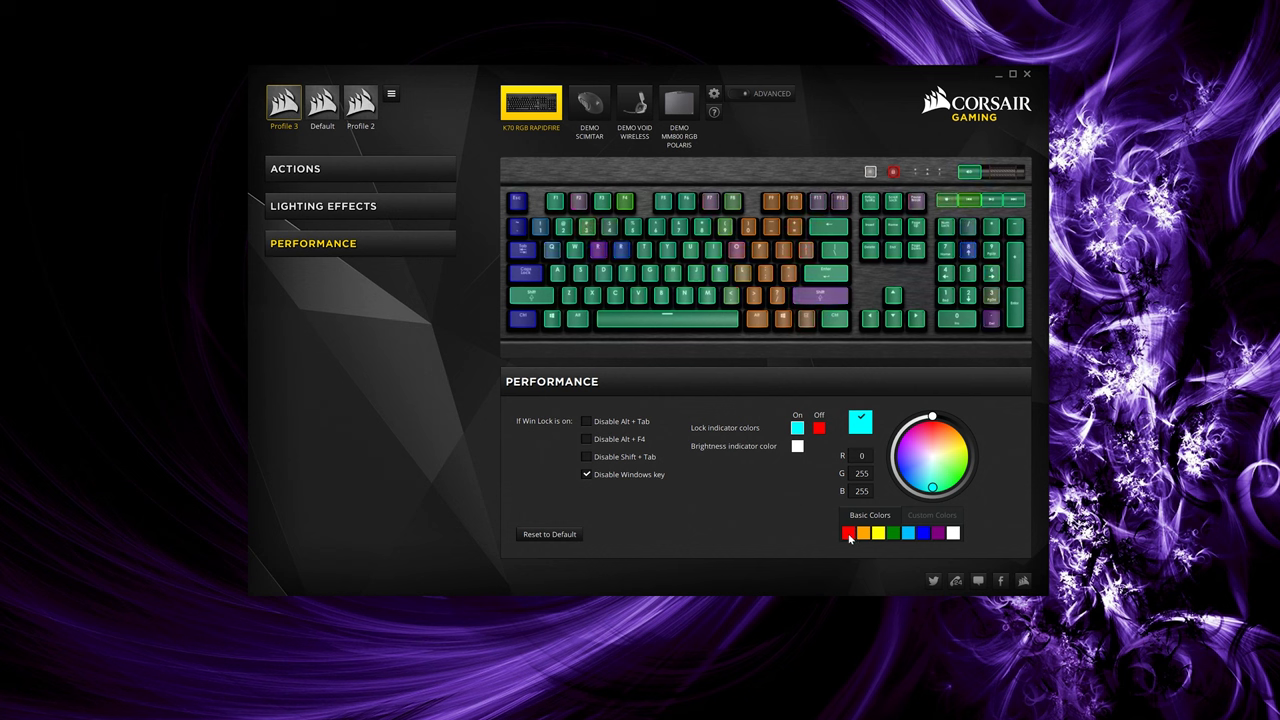
pyautogui.click(860, 420)
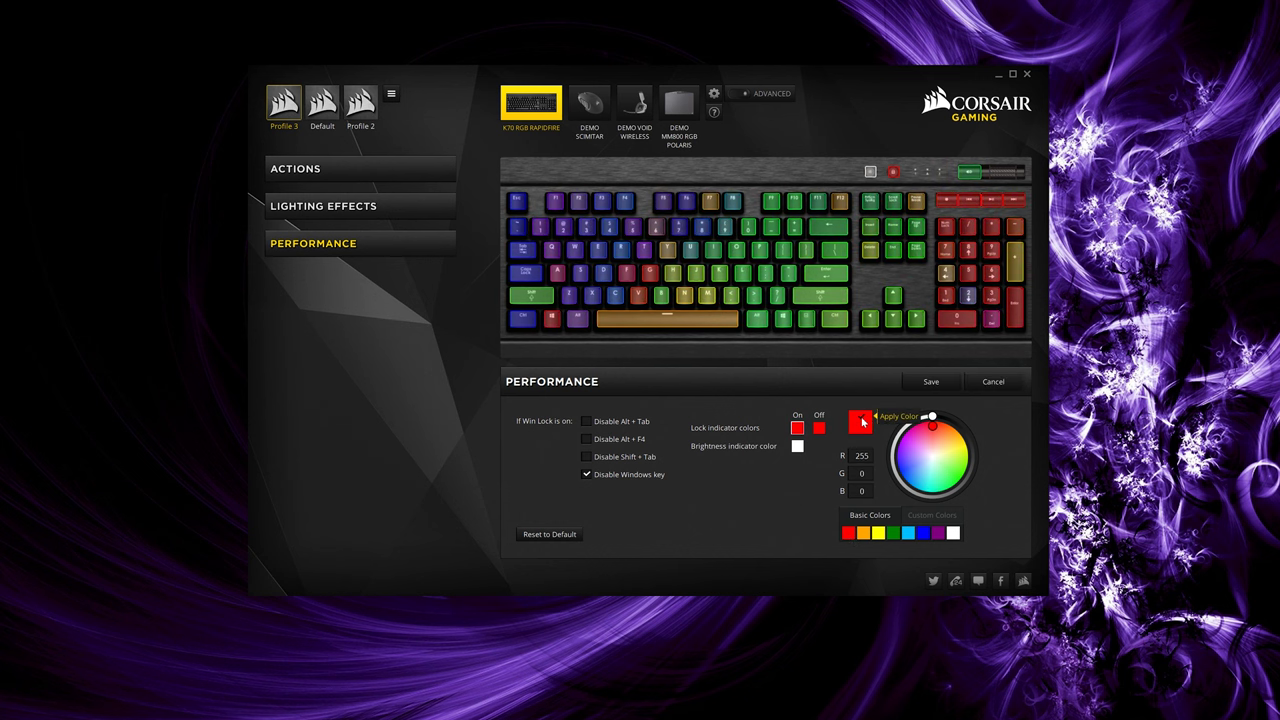
pyautogui.click(797, 446)
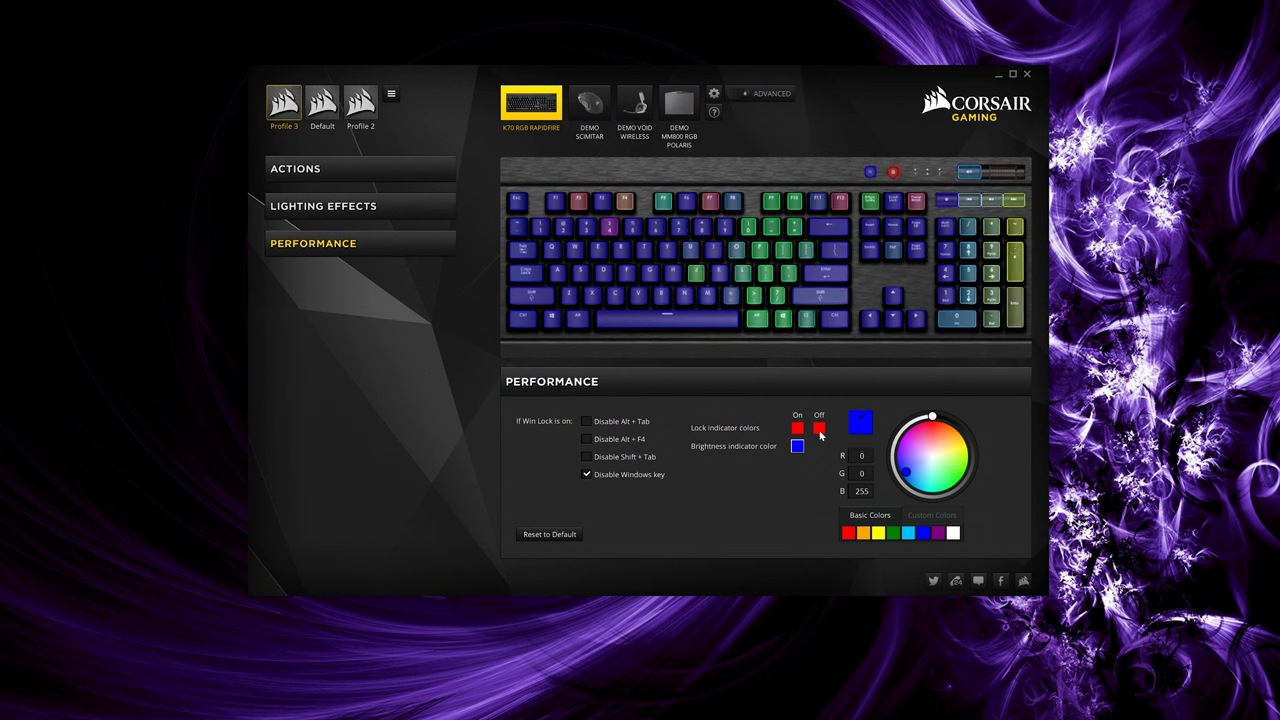
pyautogui.click(855, 428)
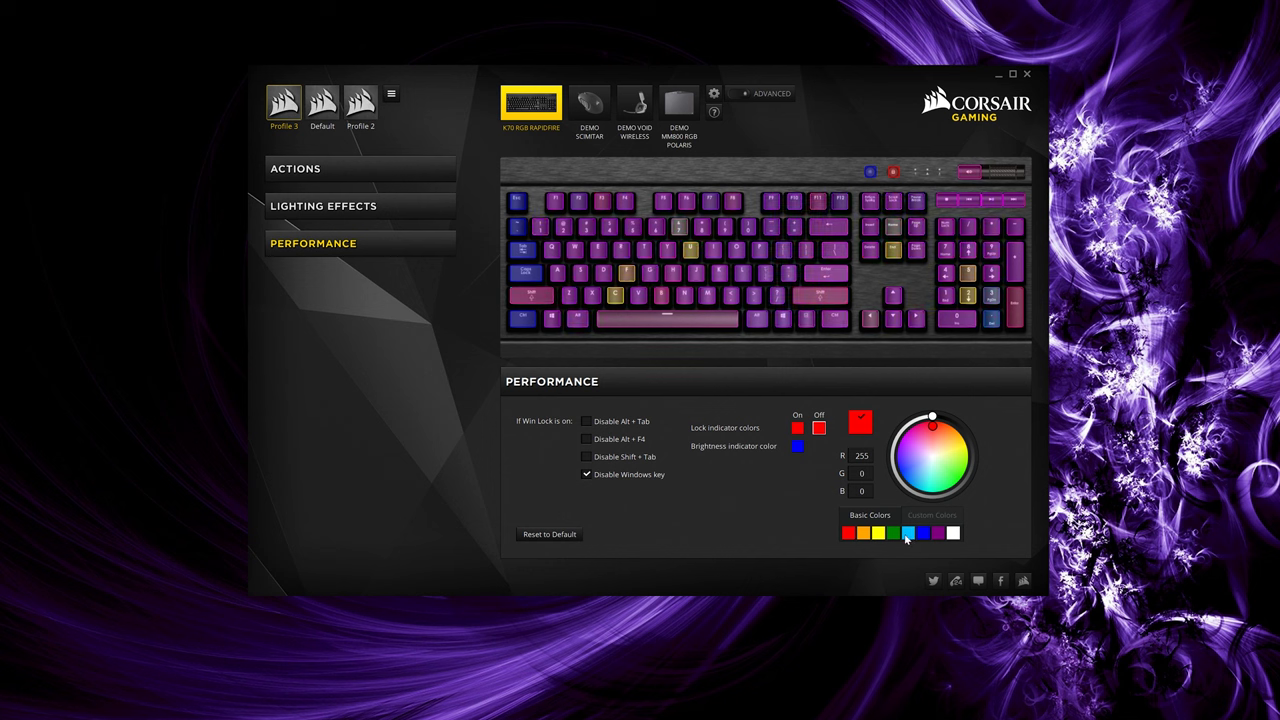
# - Set the lock indicator Off color to light blue (0, 191, 255), save it, and return to Lighting Effects
pyautogui.click(858, 429)
pyautogui.click(928, 381)
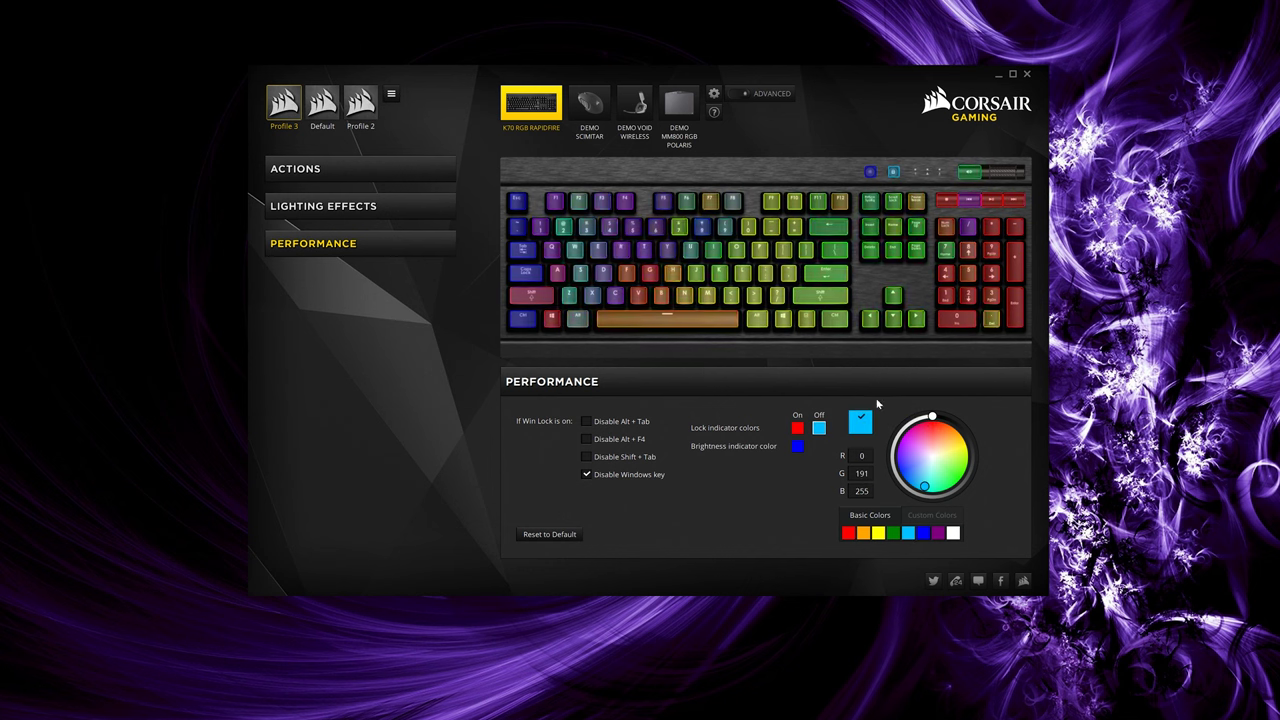
pyautogui.click(323, 206)
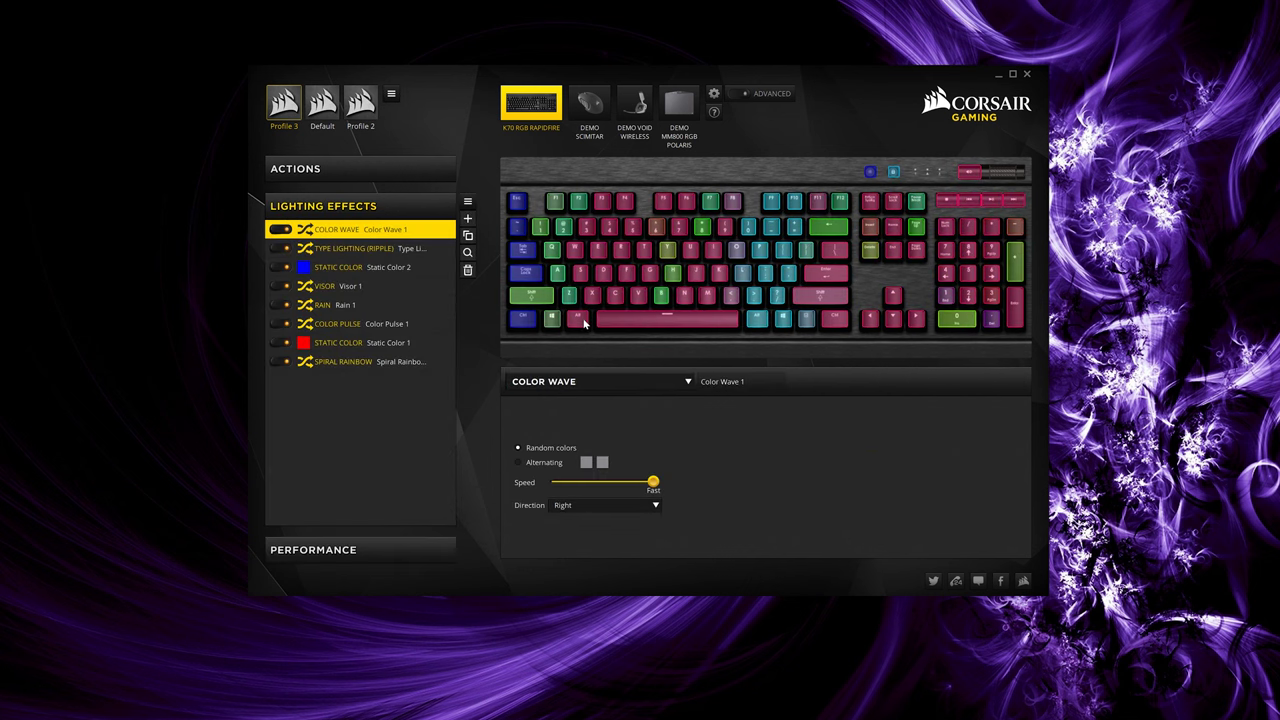